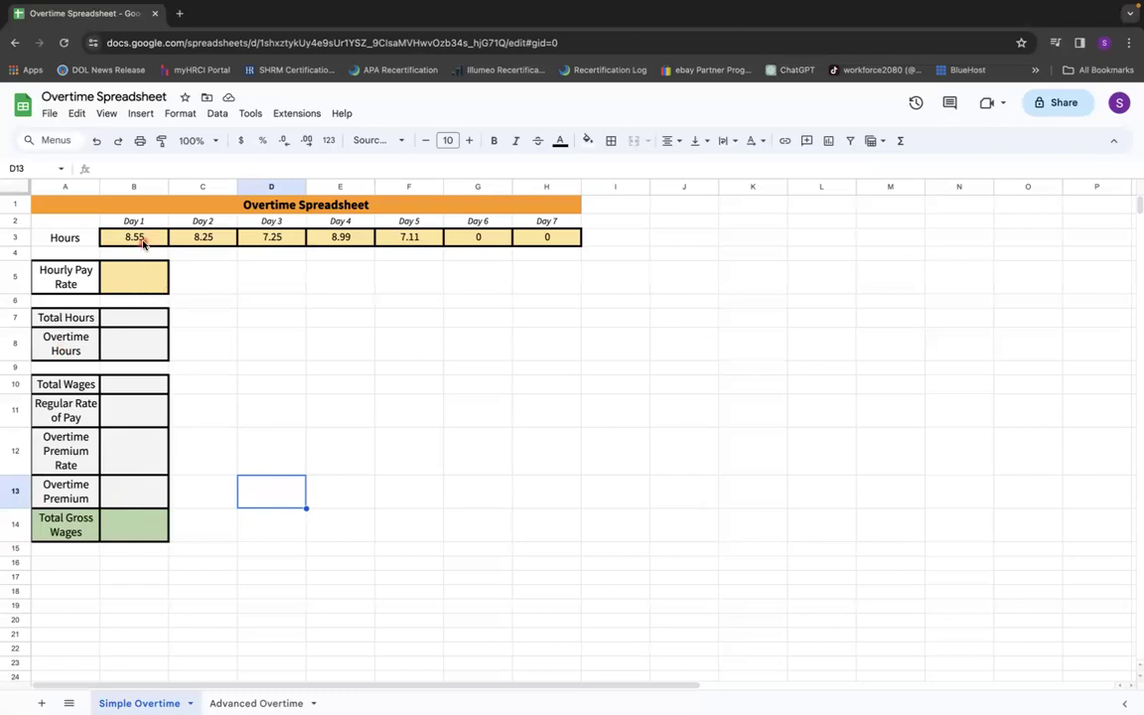
Apply the custom number format 0.00 to the daily hours in B3:H3.
drag(142, 244, 534, 238)
click(423, 255)
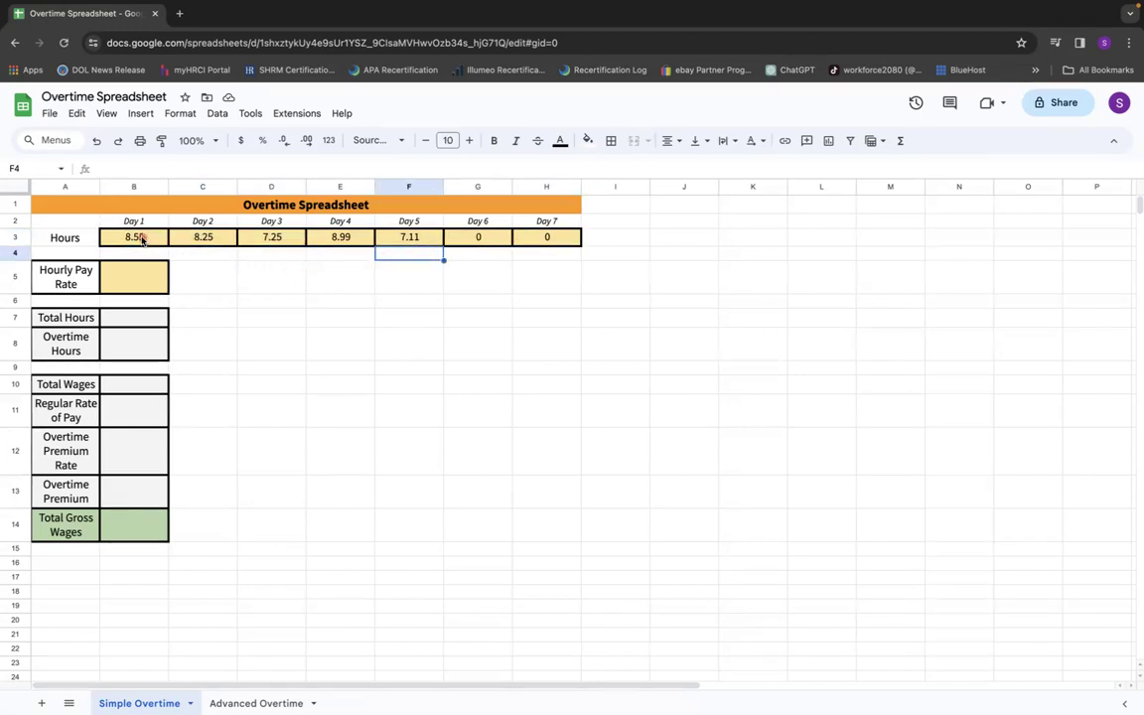
drag(141, 239, 522, 240)
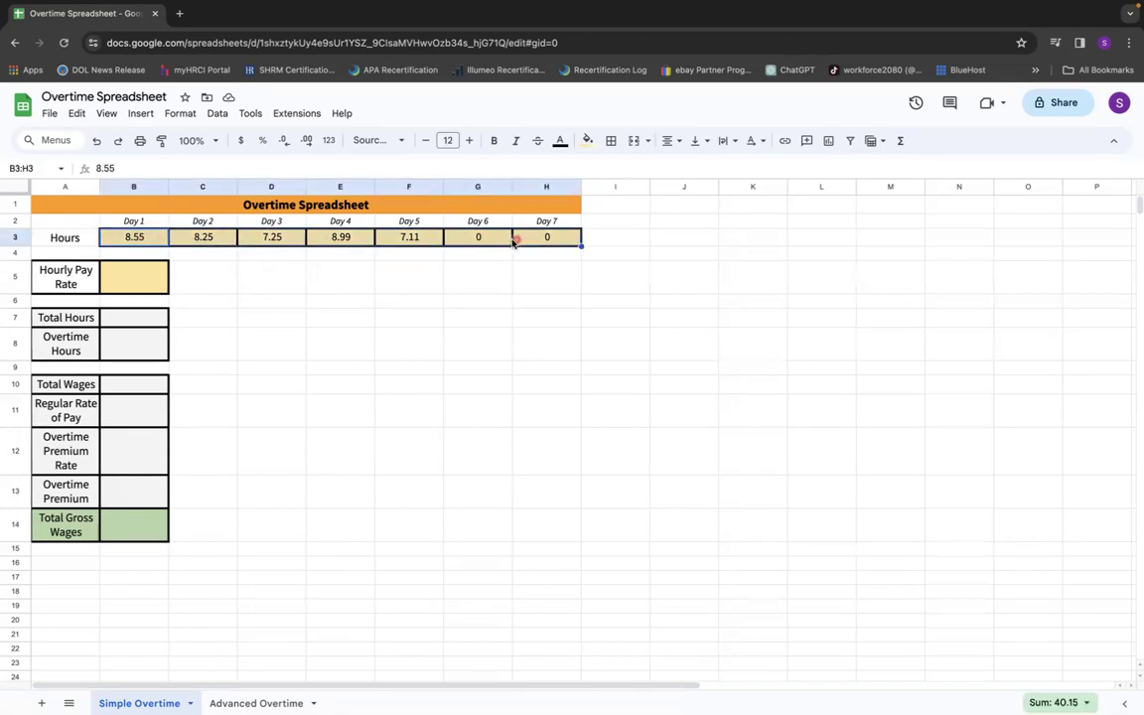
click(334, 142)
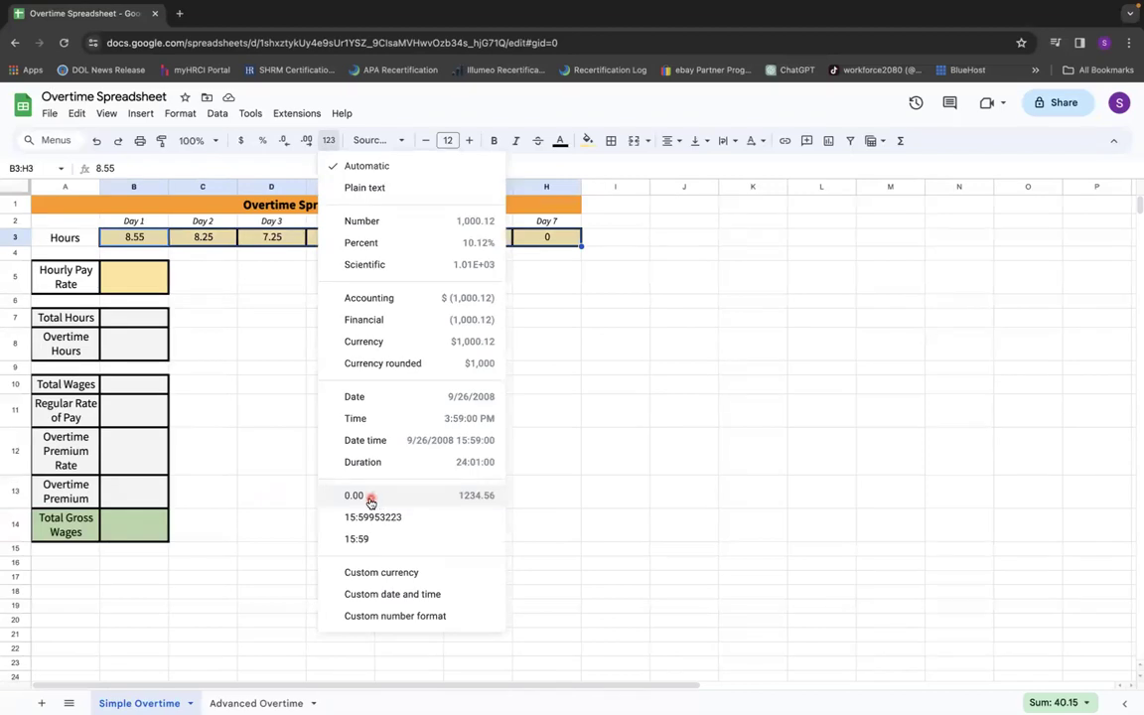
click(371, 616)
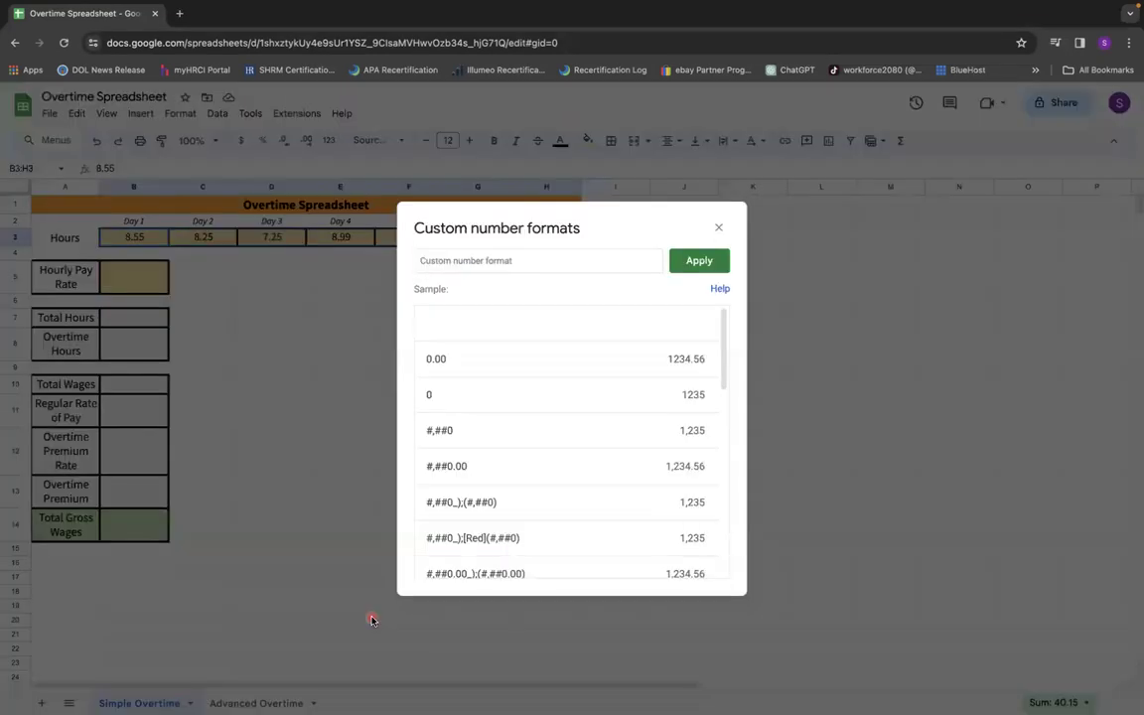
click(440, 367)
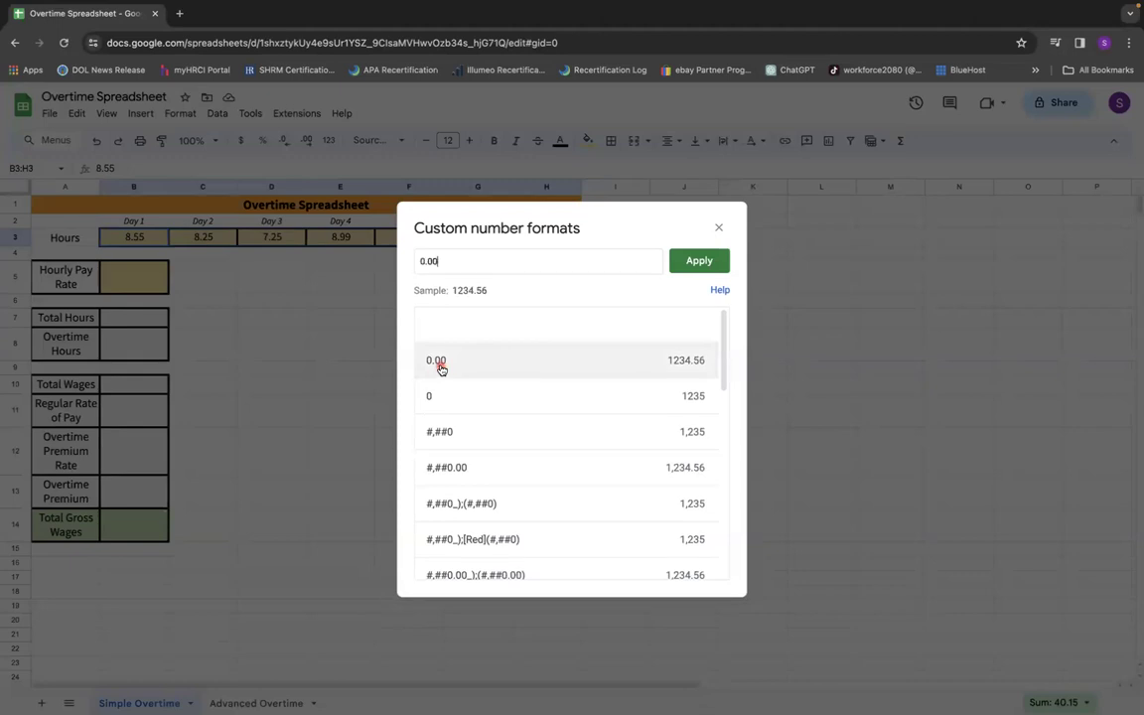
click(701, 260)
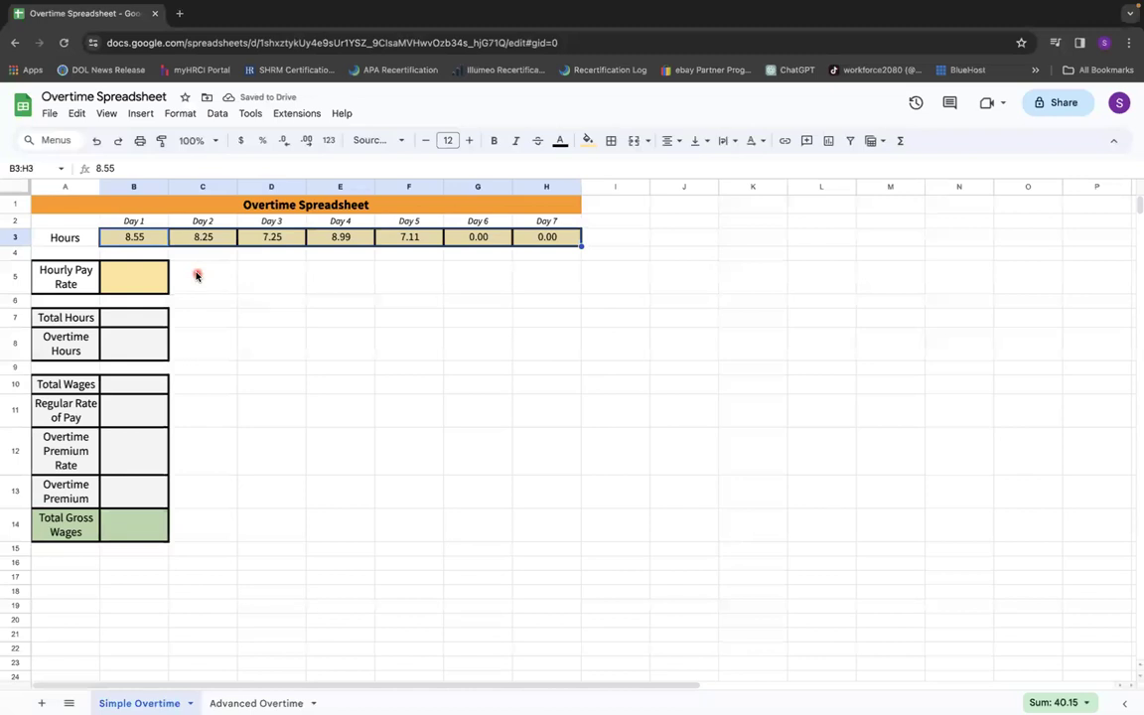
Format the Hourly Pay Rate cell B5 as currency and set the rate to 15.25.
click(140, 275)
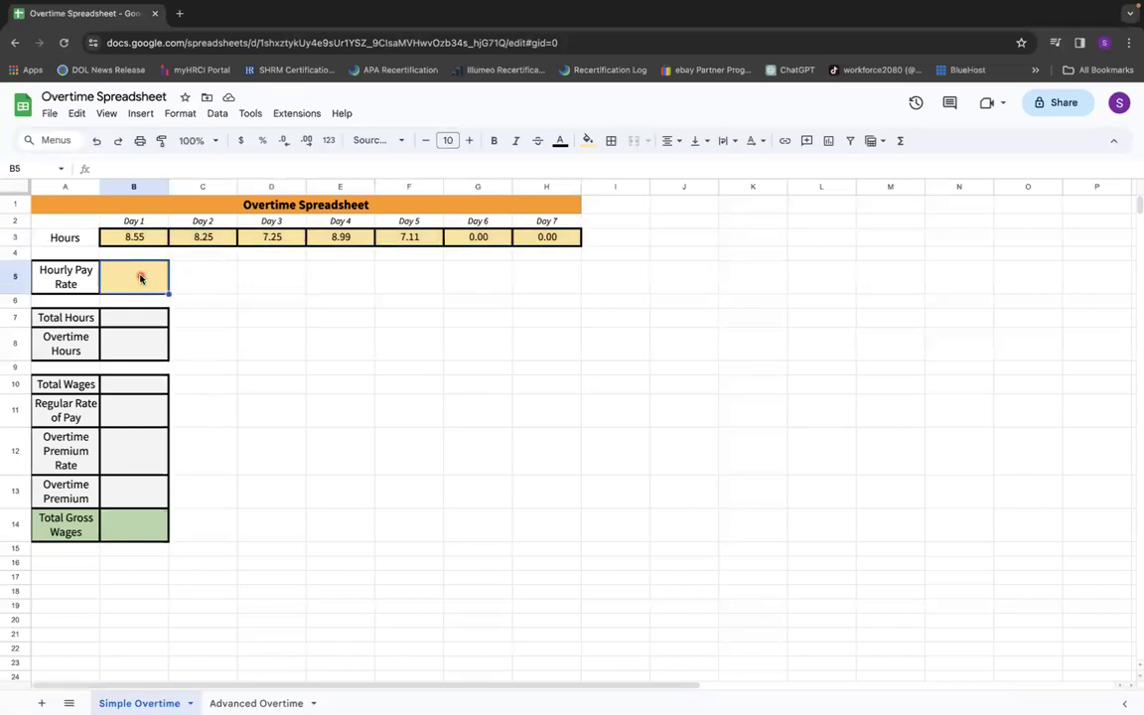
click(241, 142)
text(15.00)
key(Tab)
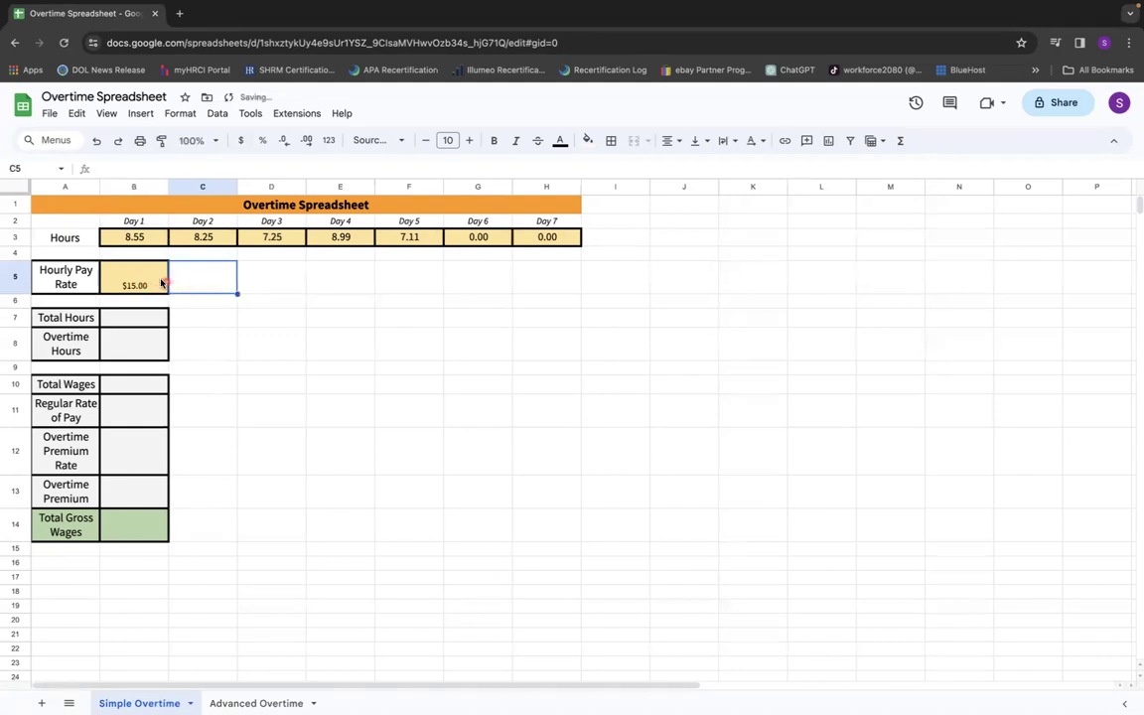
click(161, 283)
text(15.25)
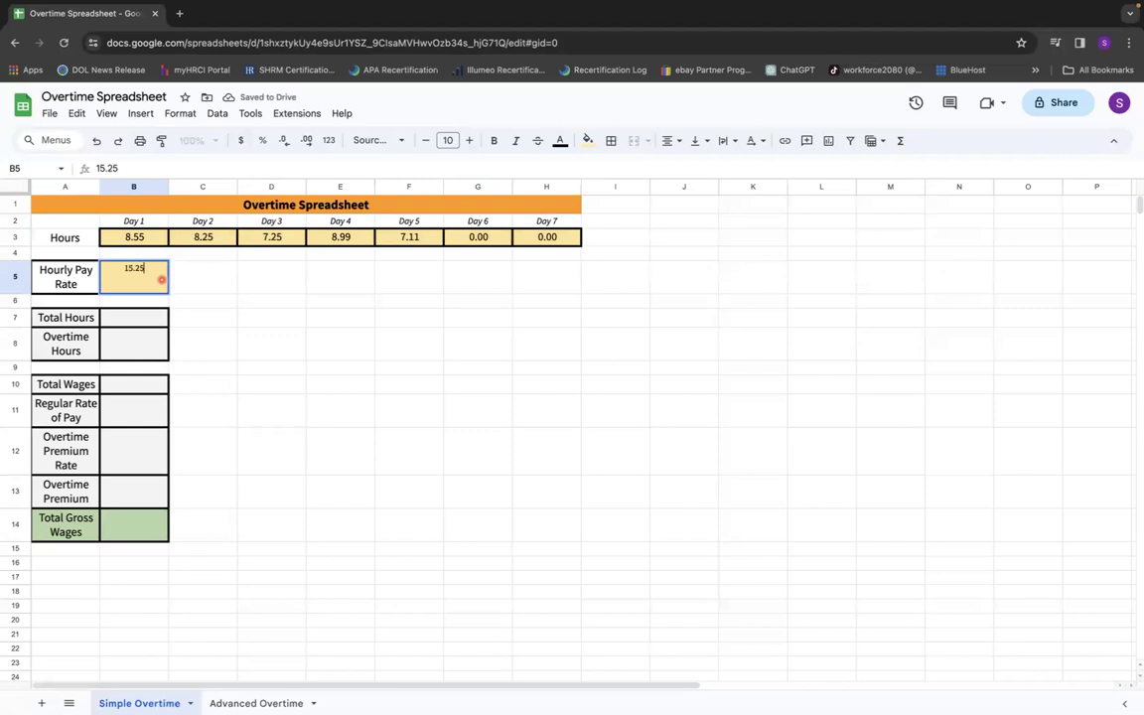
key(Tab)
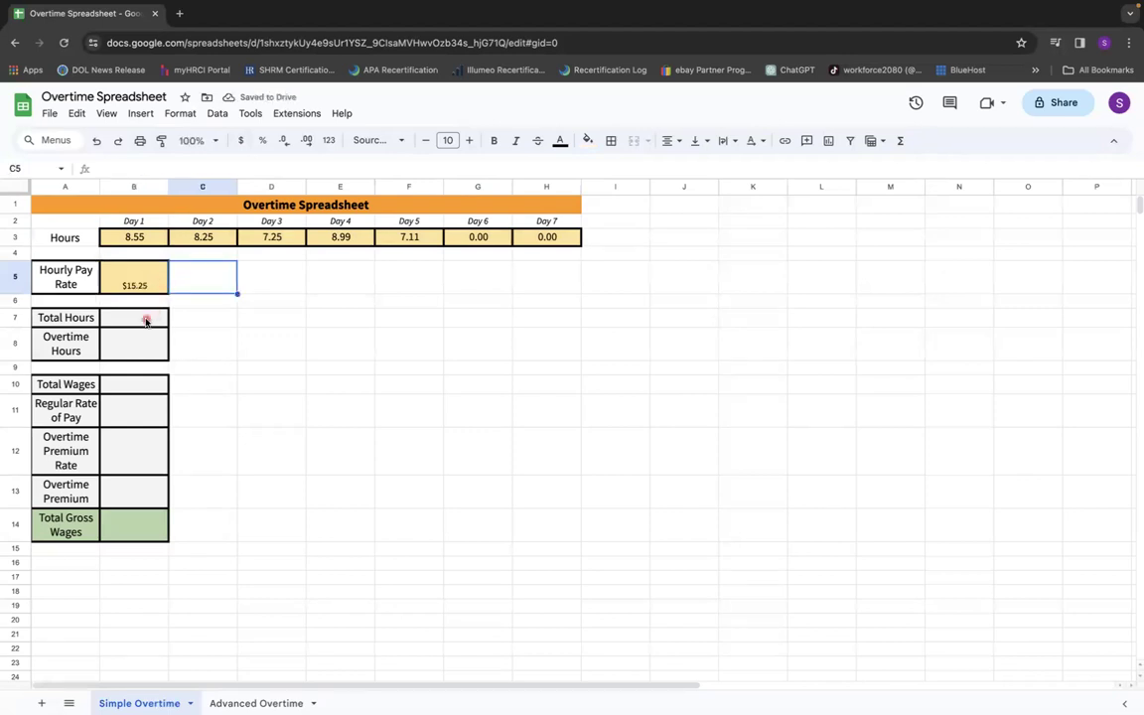
Write the formula note sum(b3:h3) as plain text in C7, beside Total Hours.
click(202, 318)
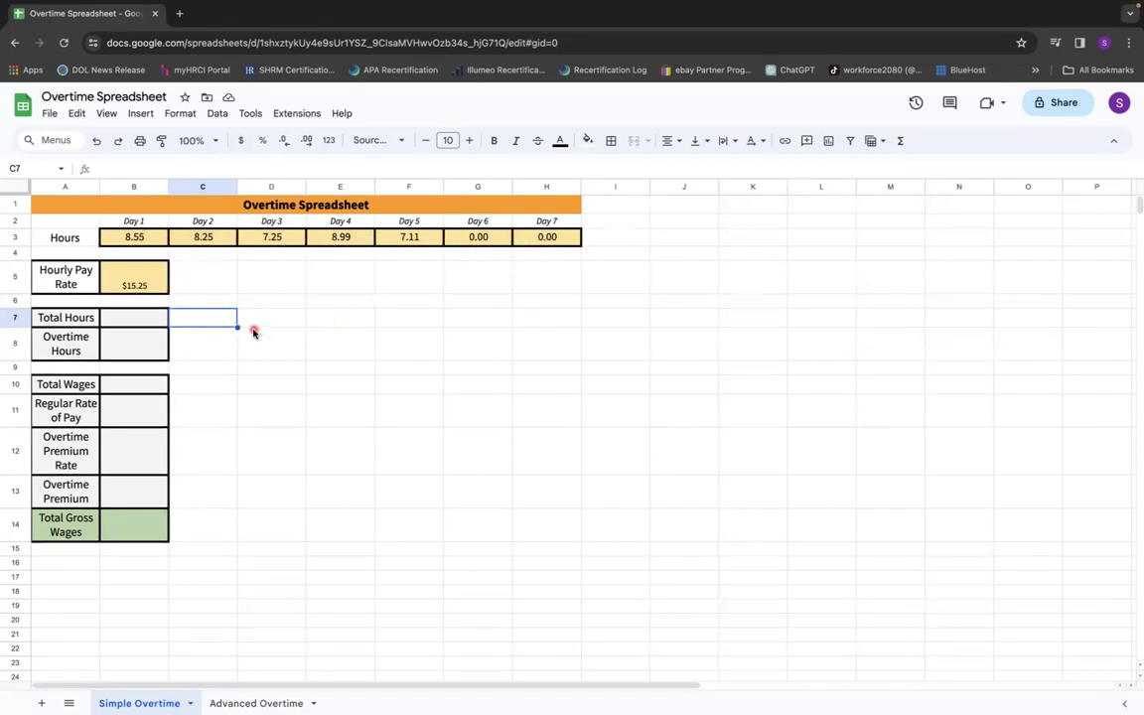
text(sum)
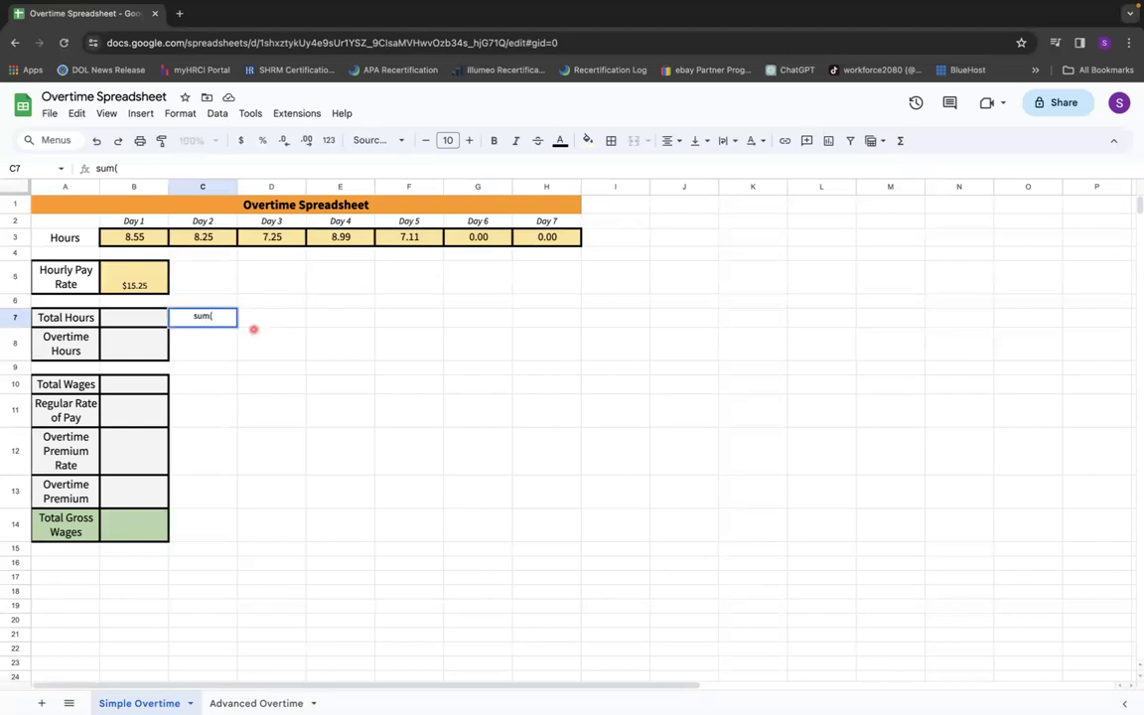
text((b3:h3))
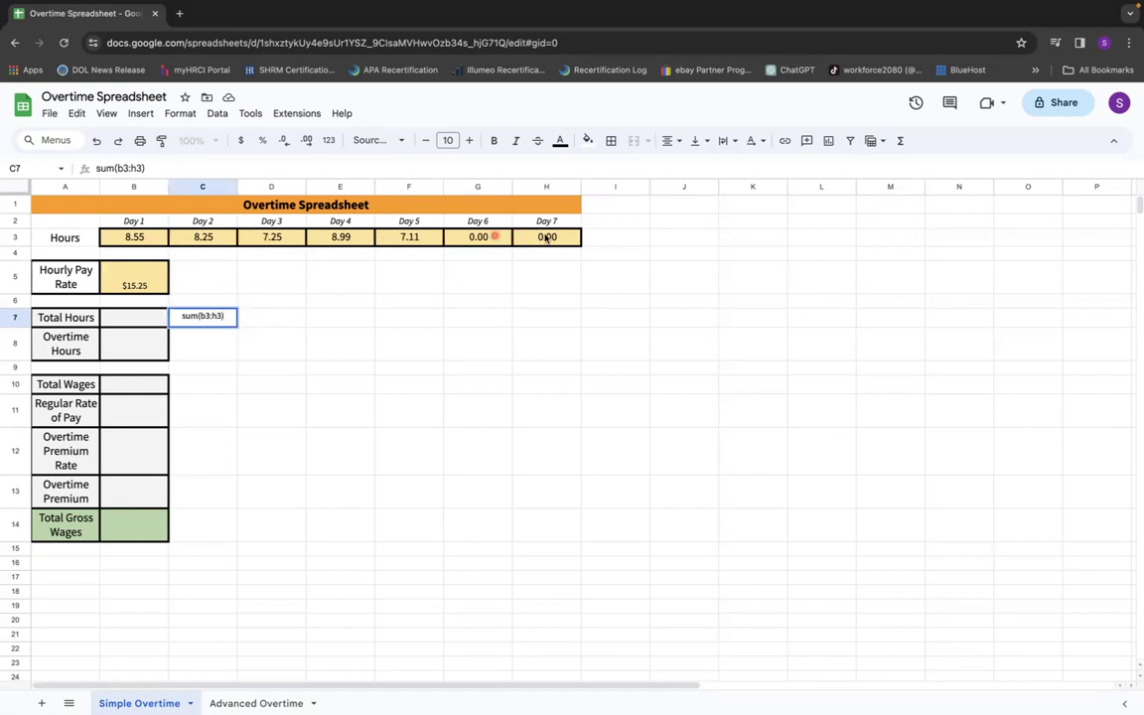
Calculate Total Hours in B7 with the formula =sum(b3:h3).
click(150, 318)
text(=su)
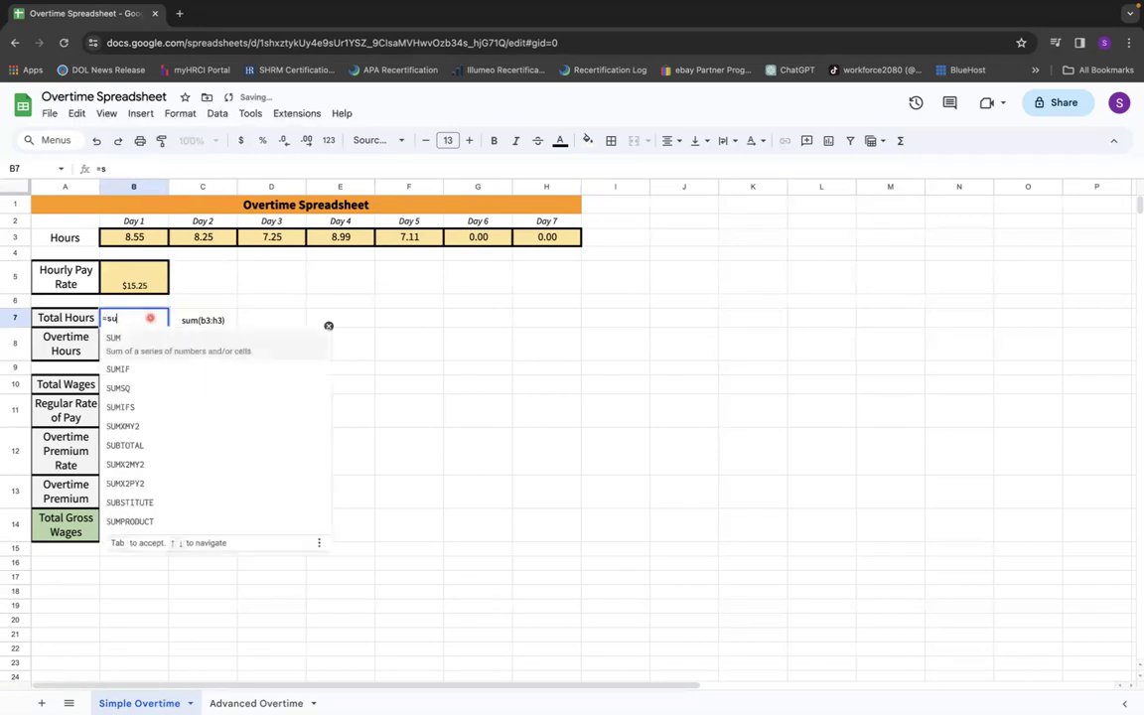
text(m(b3:h3))
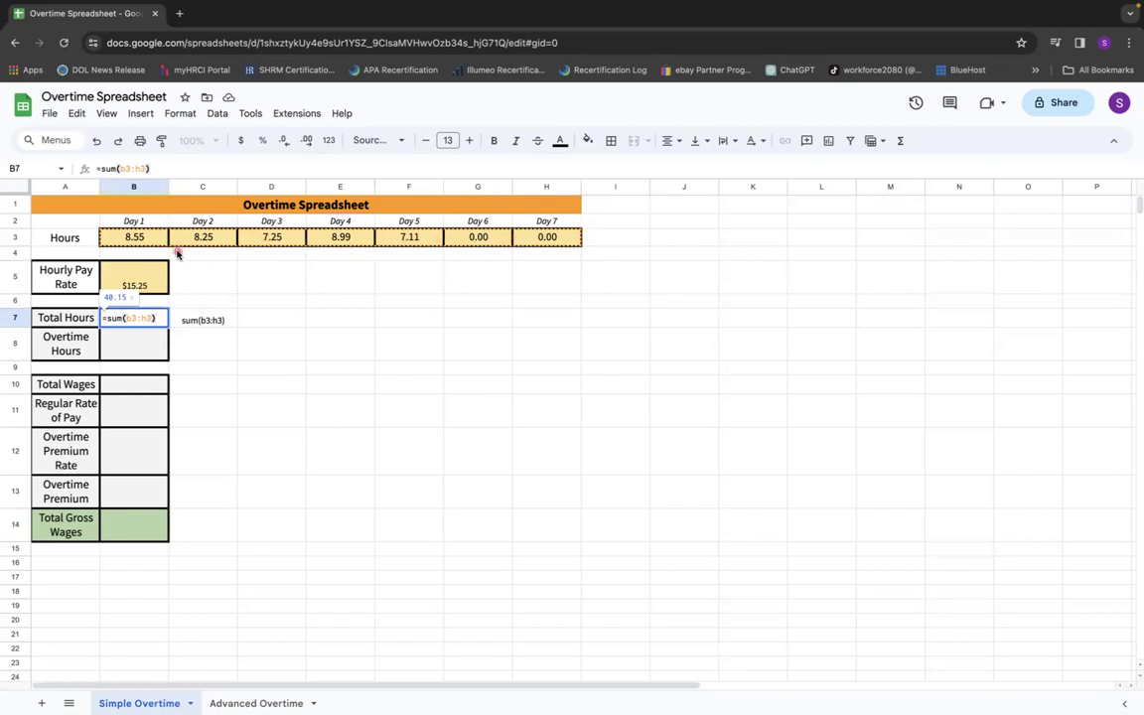
key(Return)
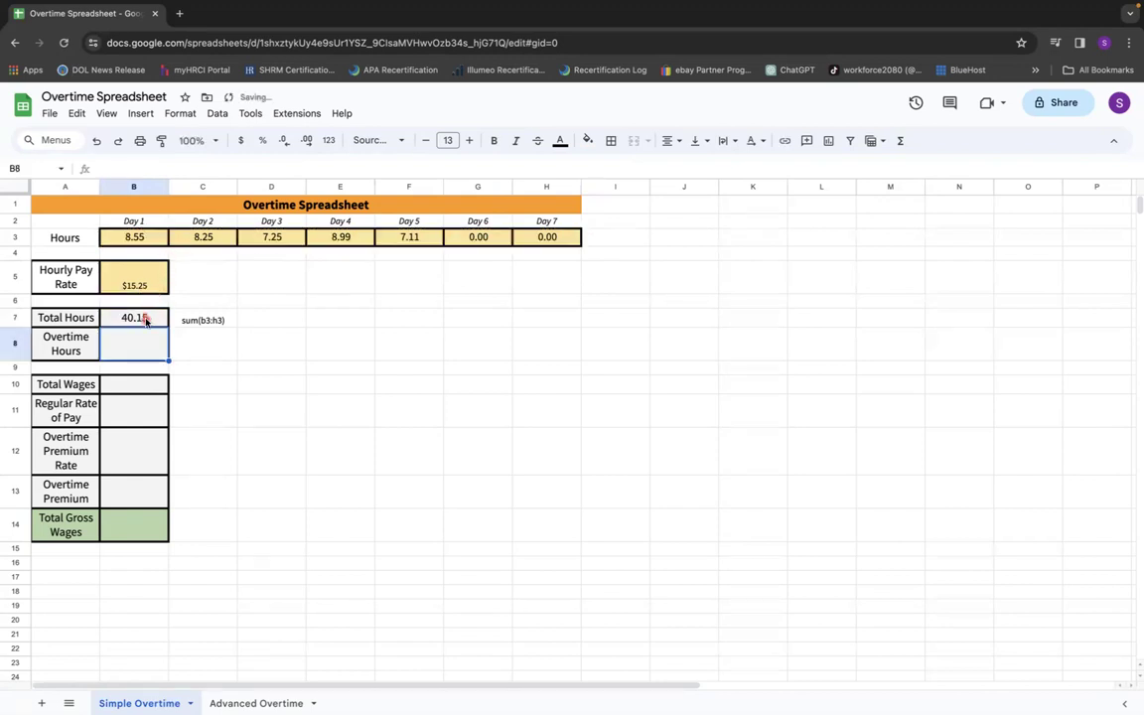
Write the formula note ifs(b7<40,0,b7>40,b7-40) as plain text in C8, beside Overtime Hours.
click(189, 351)
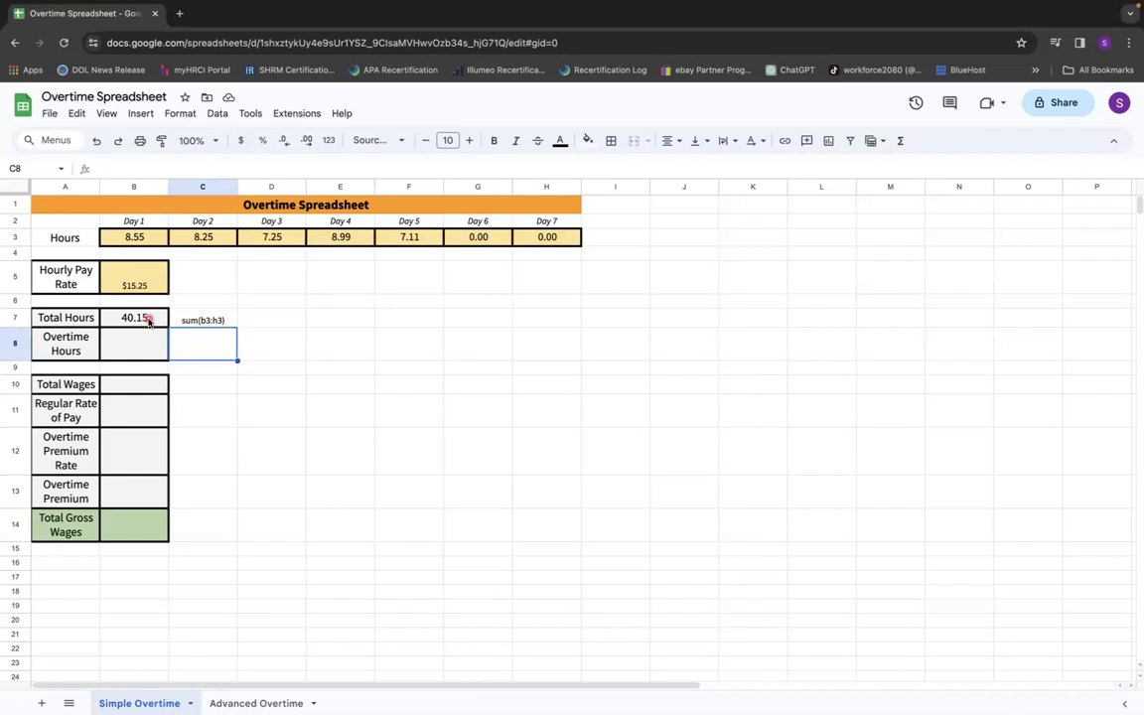
text(ifs()
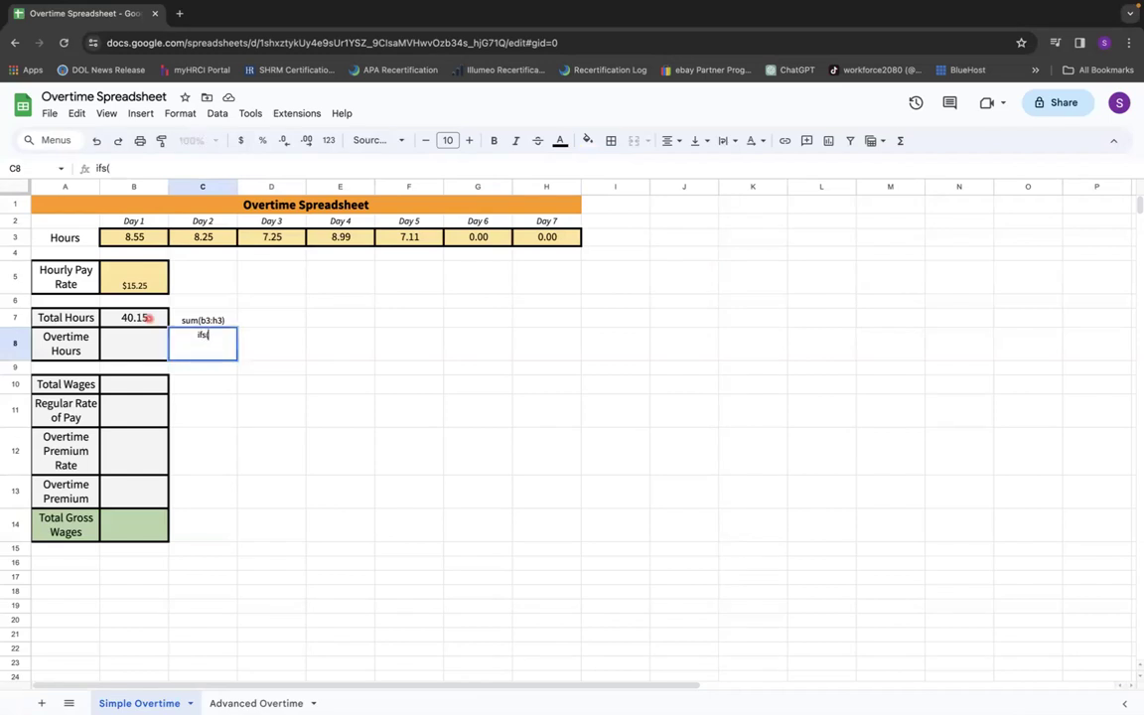
text(b7<40,0,b7>40)
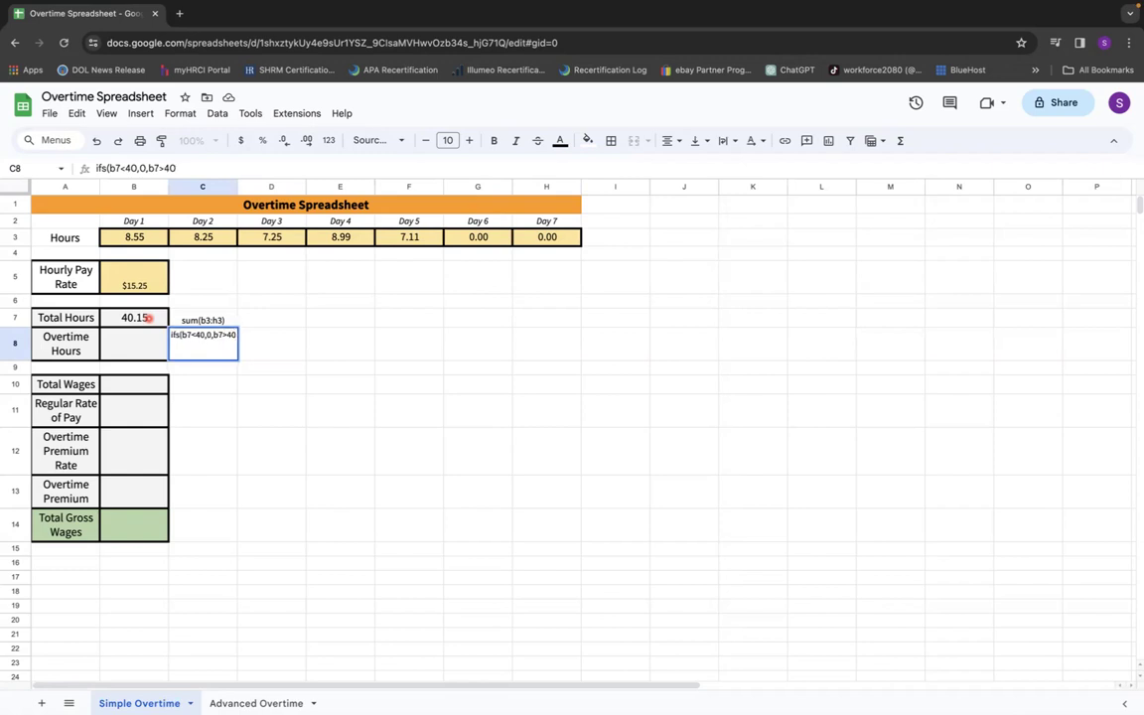
text(,b7-40))
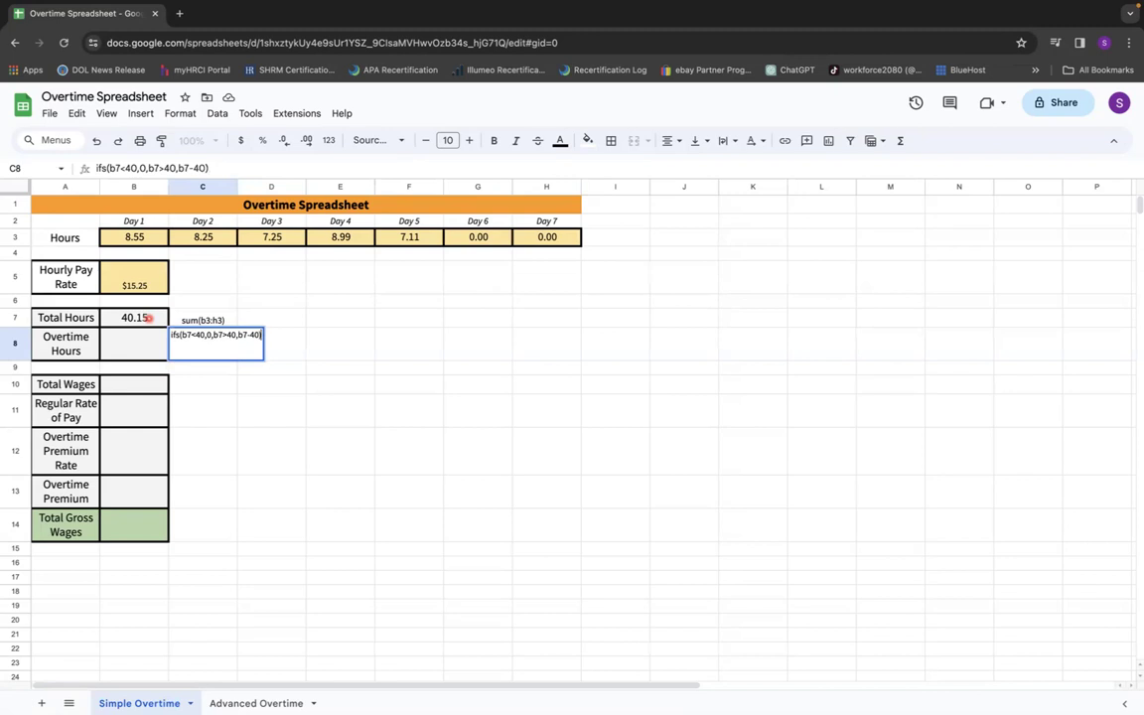
key(Return)
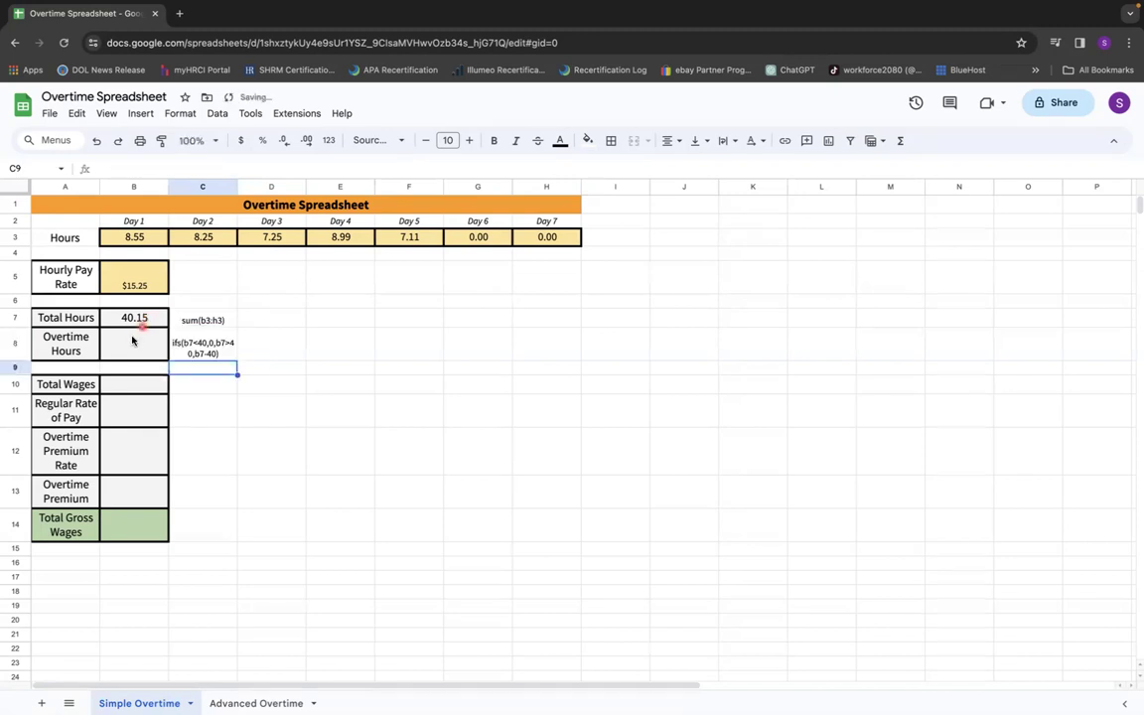
Calculate Overtime Hours in B8 with the formula =ifs(B7<40,0,B7>40,B7-40).
click(127, 350)
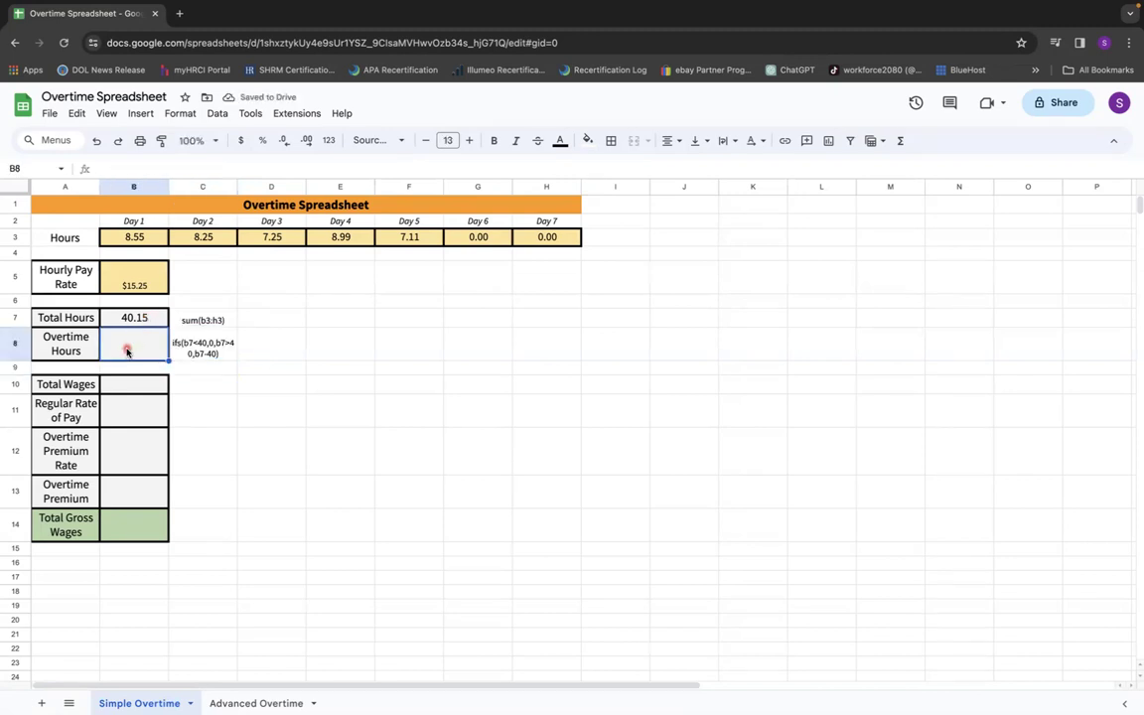
text(=ifs()
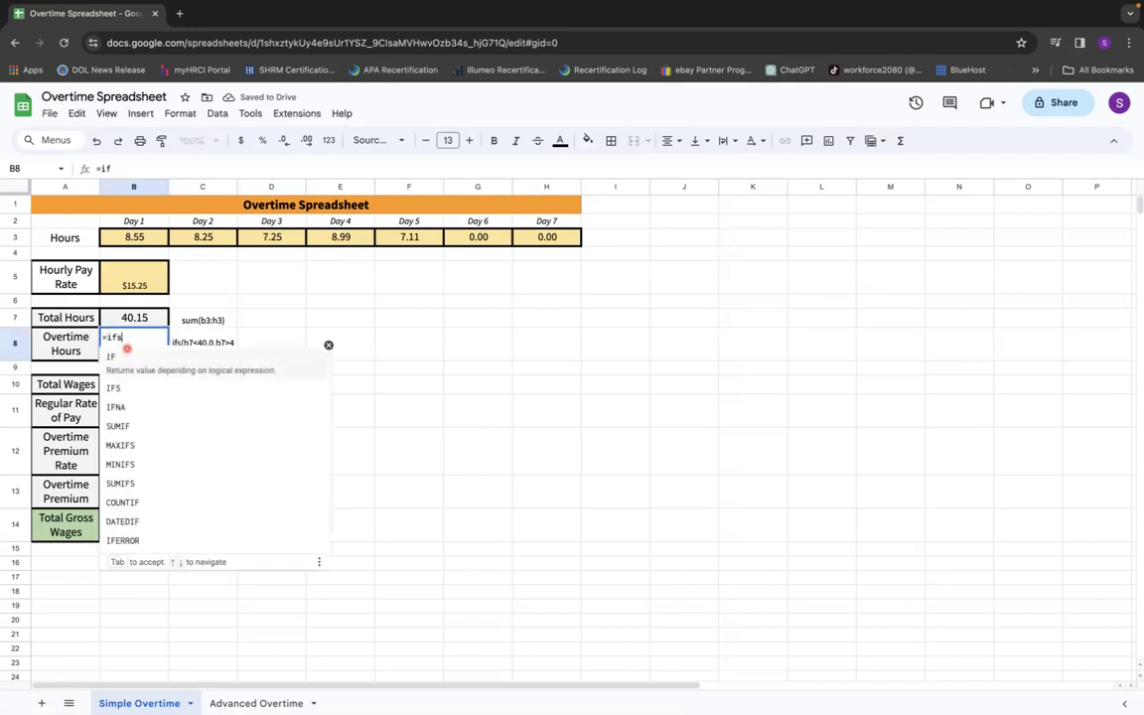
click(134, 318)
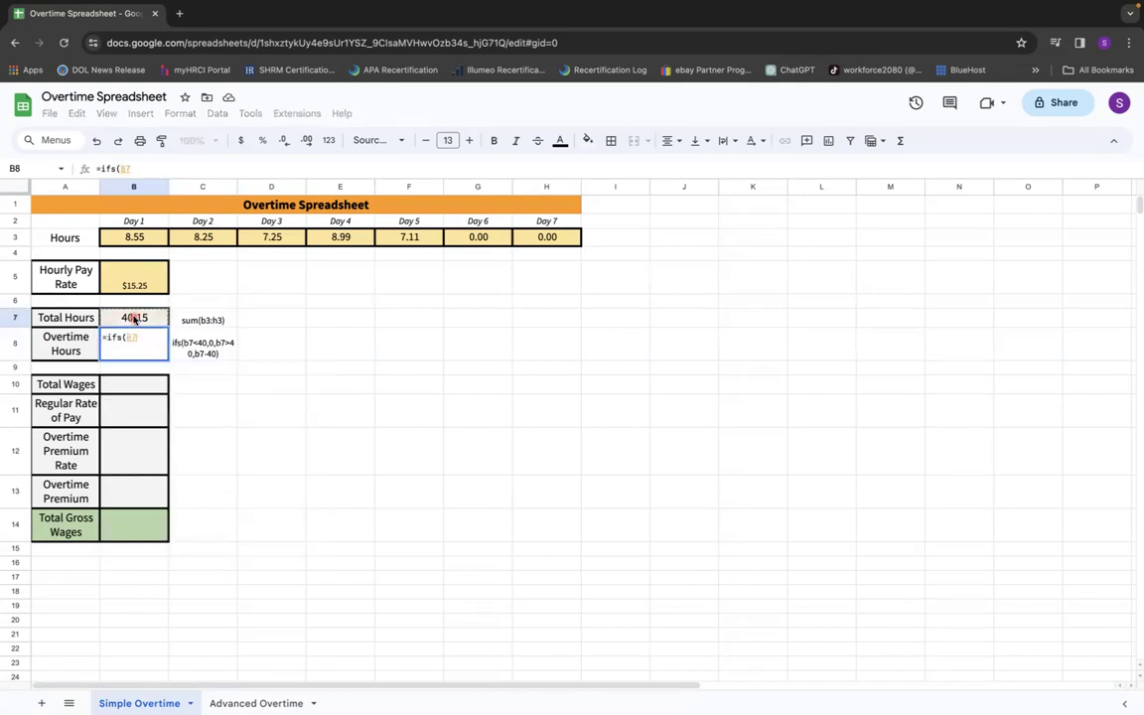
text(<40,0,)
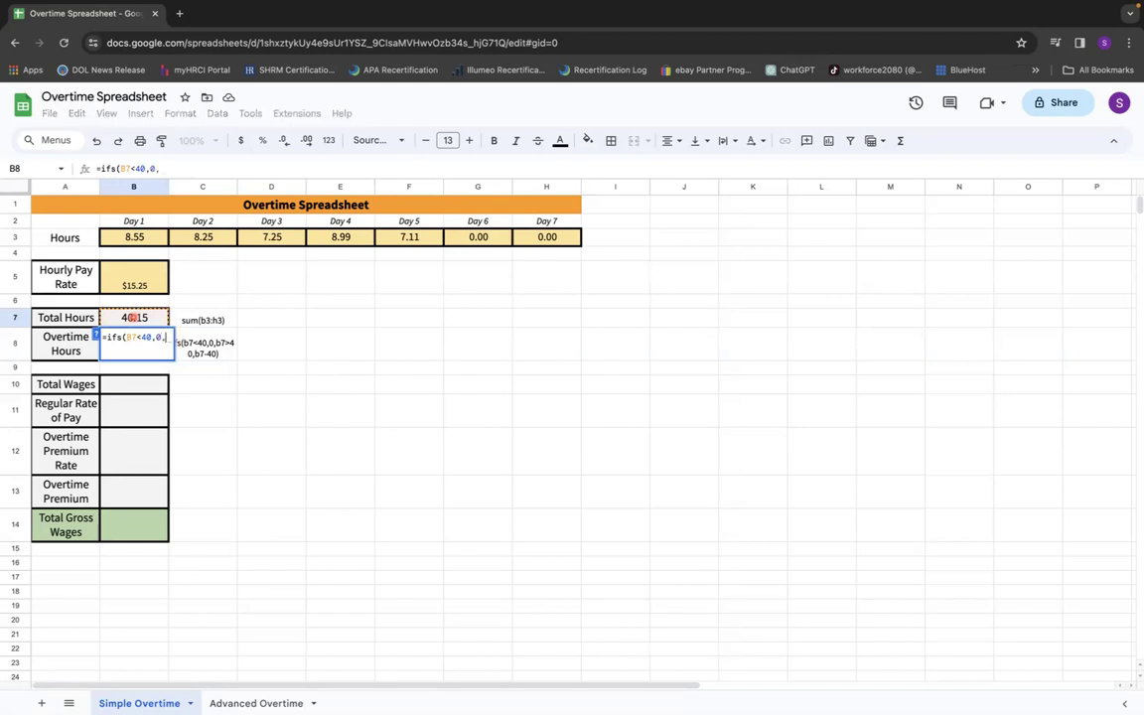
click(132, 318)
text(>40)
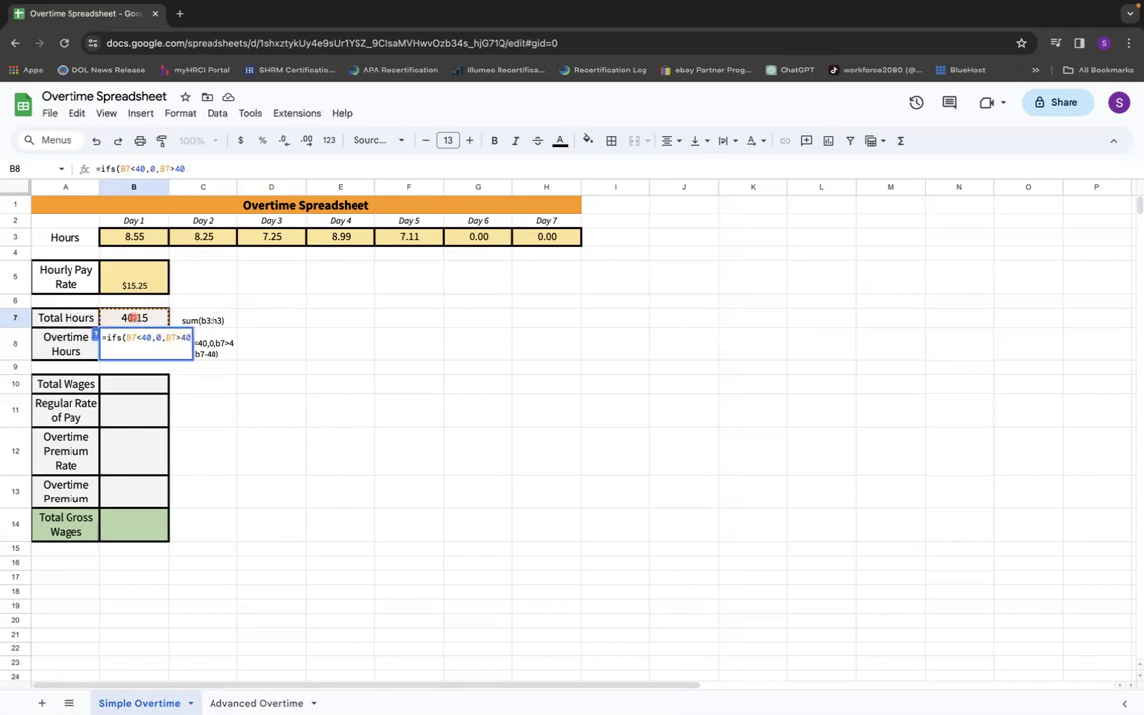
text(,)
click(132, 317)
text(-40)
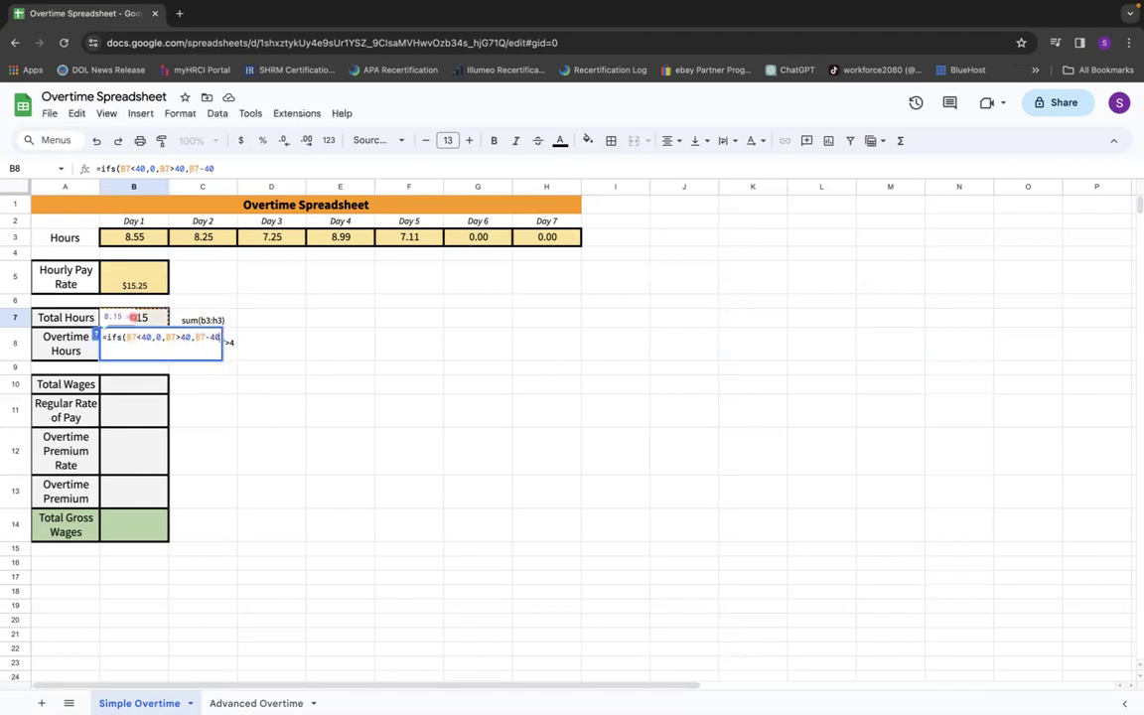
text())
key(Return)
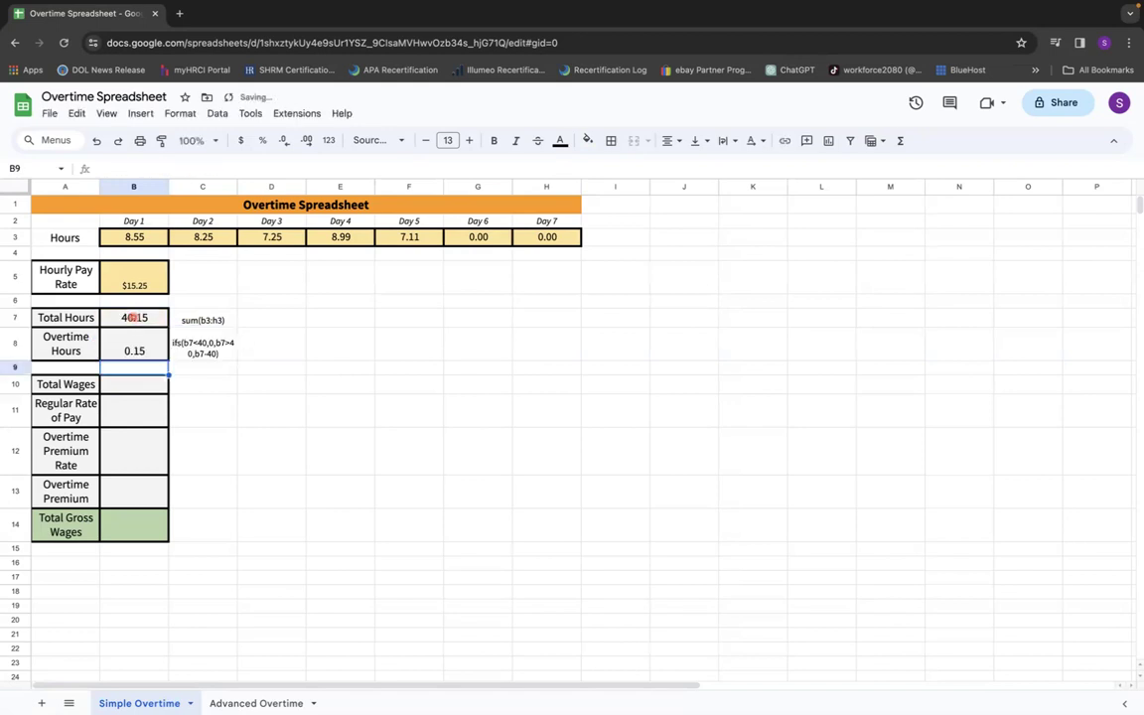
click(147, 352)
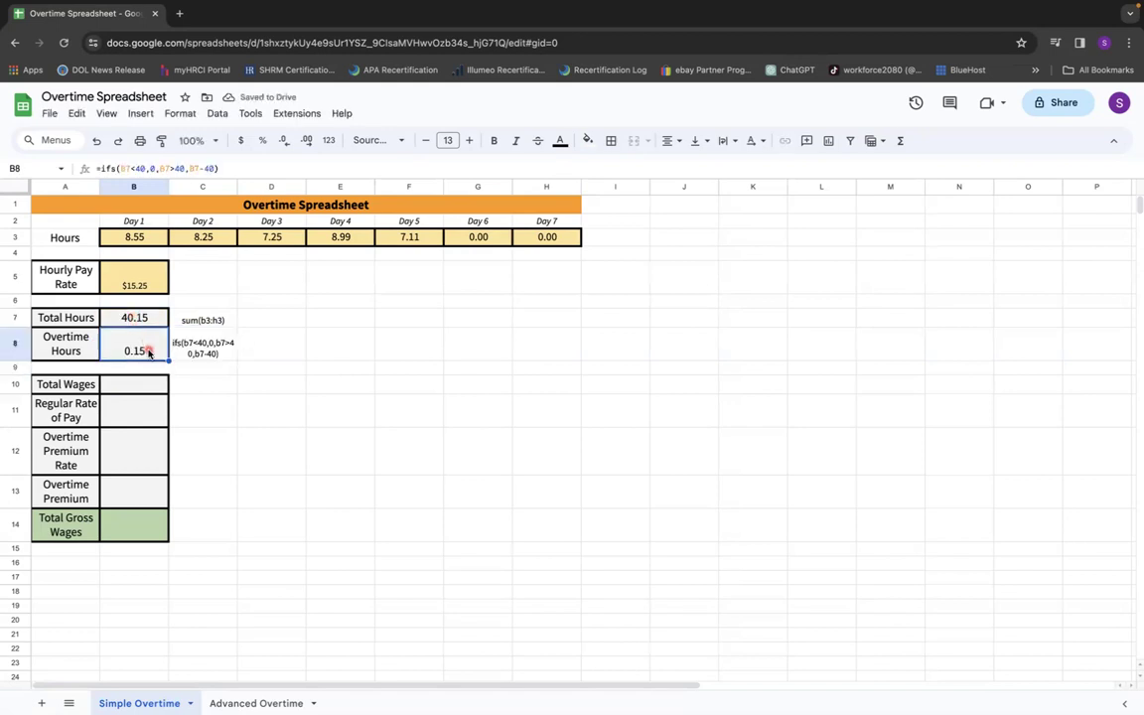
Write the formula note b5*b7 as plain text in C10, beside Total Wages.
click(198, 385)
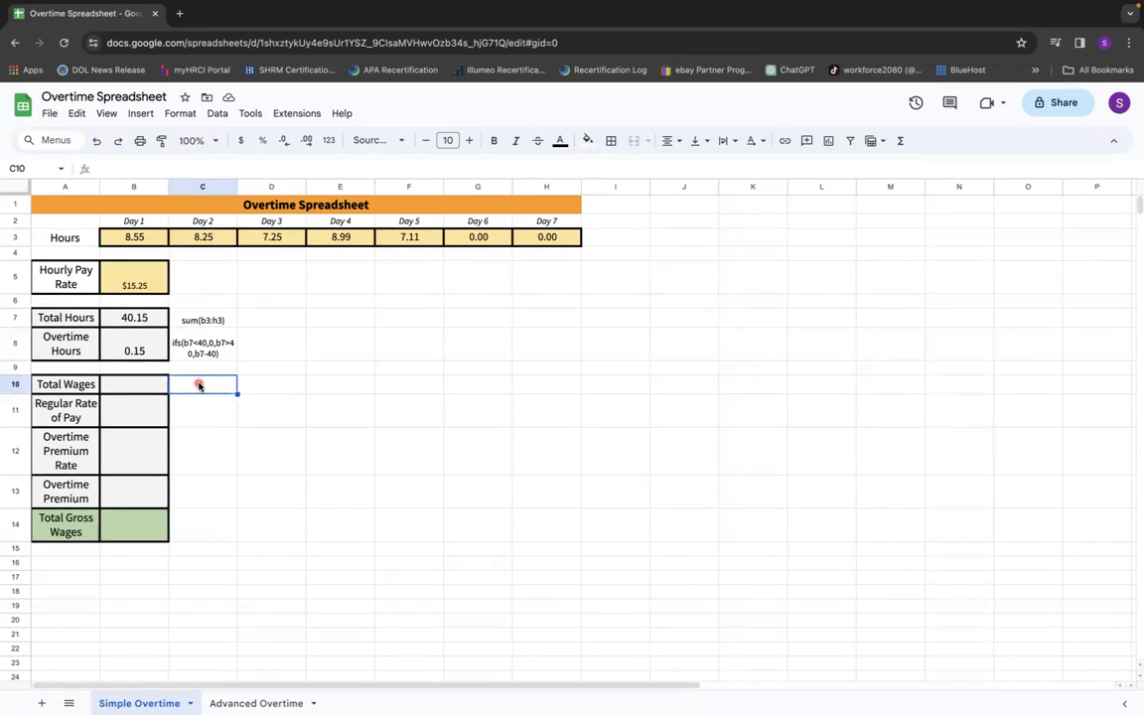
text(b5*)
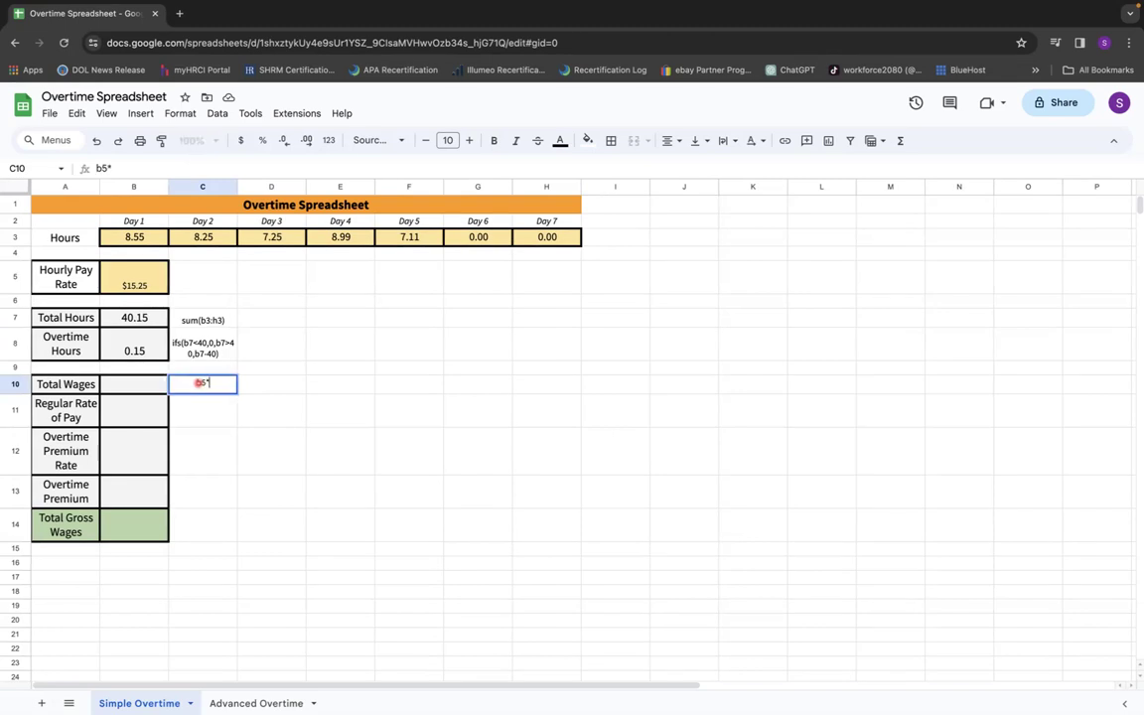
text(b7)
key(Left)
Calculate Total Wages in B10 by multiplying pay rate and total hours with =B5*B7.
text(=)
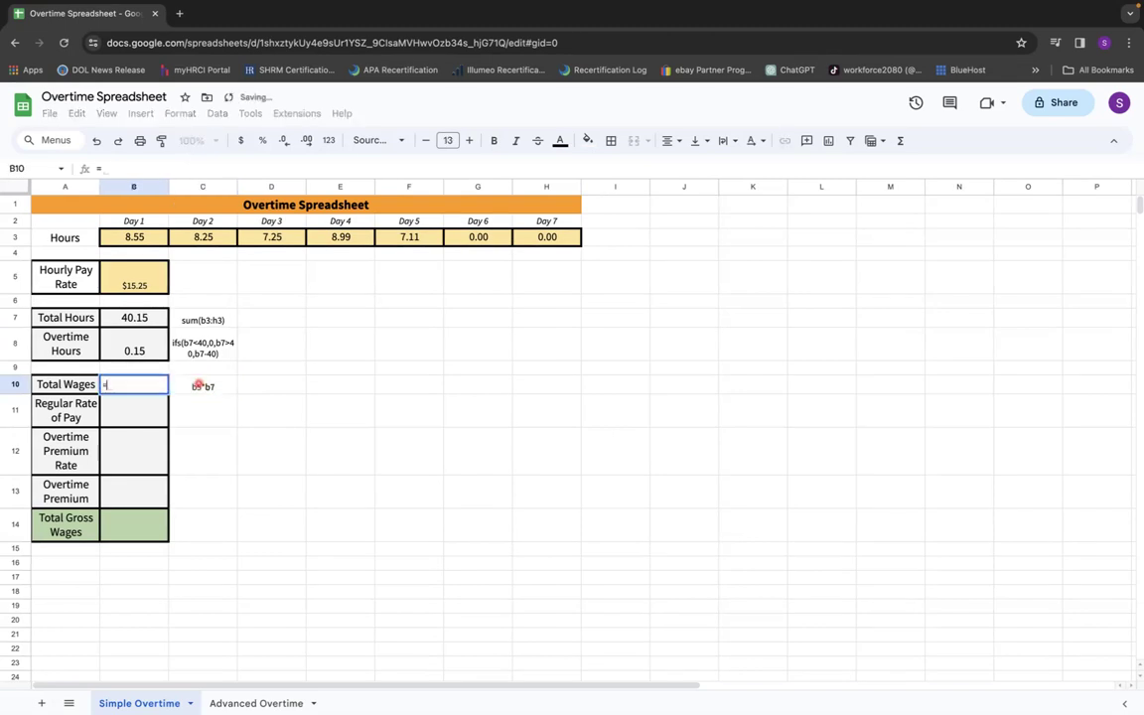
click(136, 279)
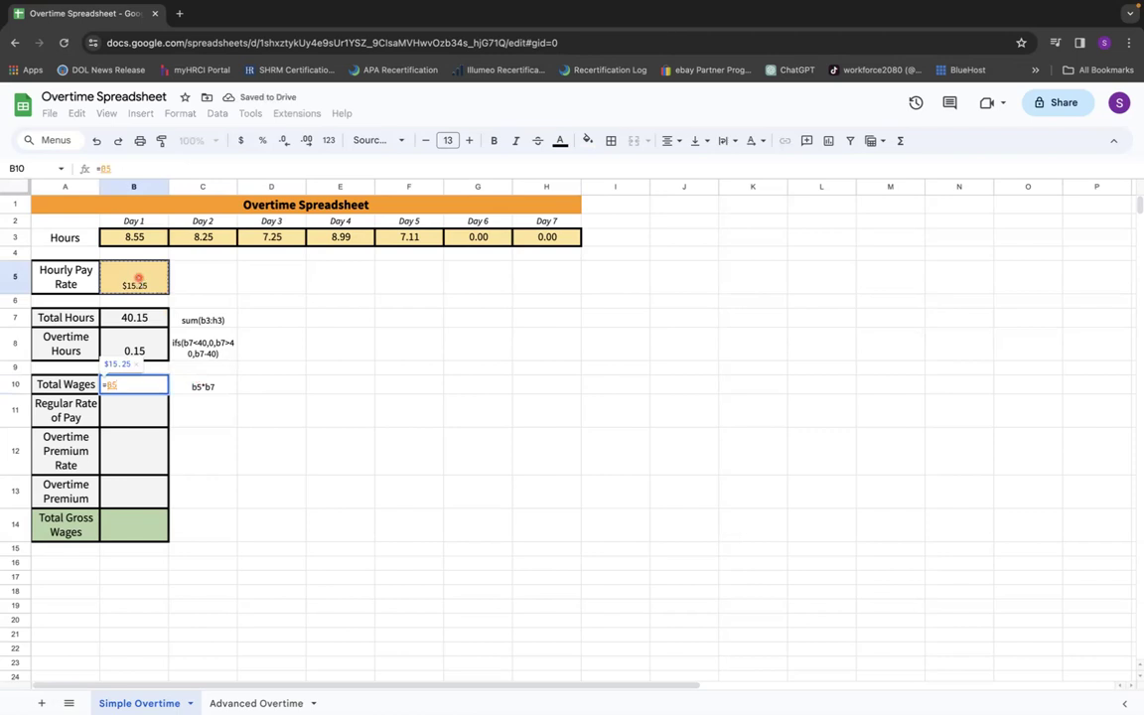
text(*)
click(134, 318)
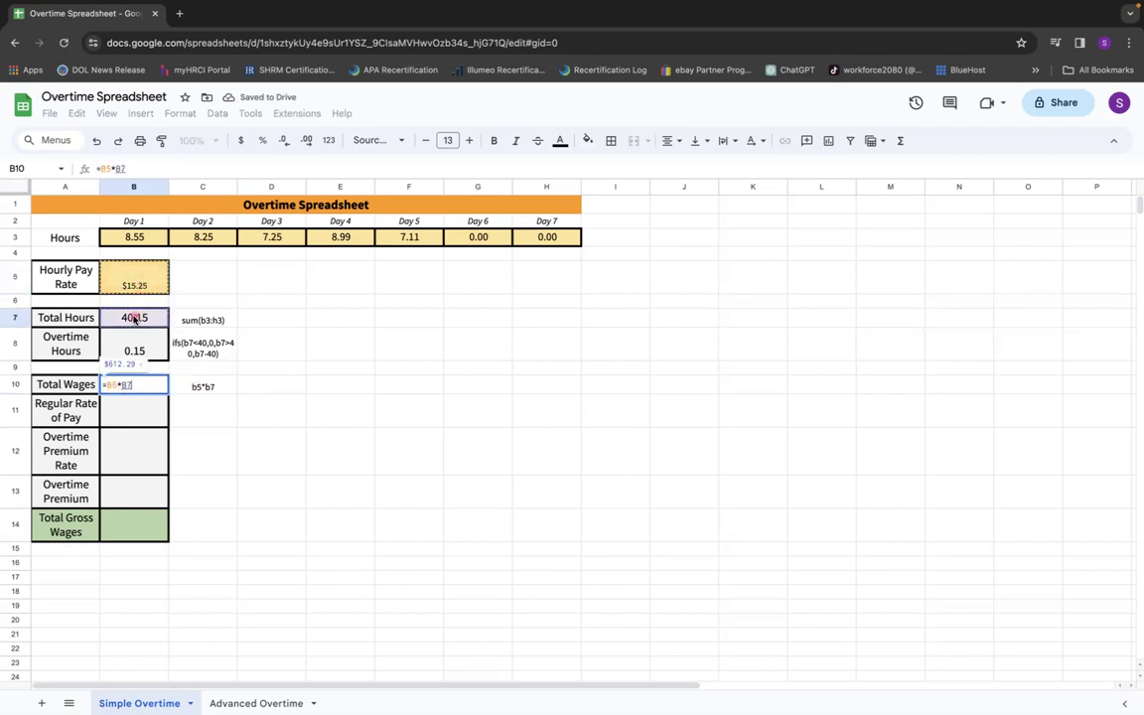
key(Return)
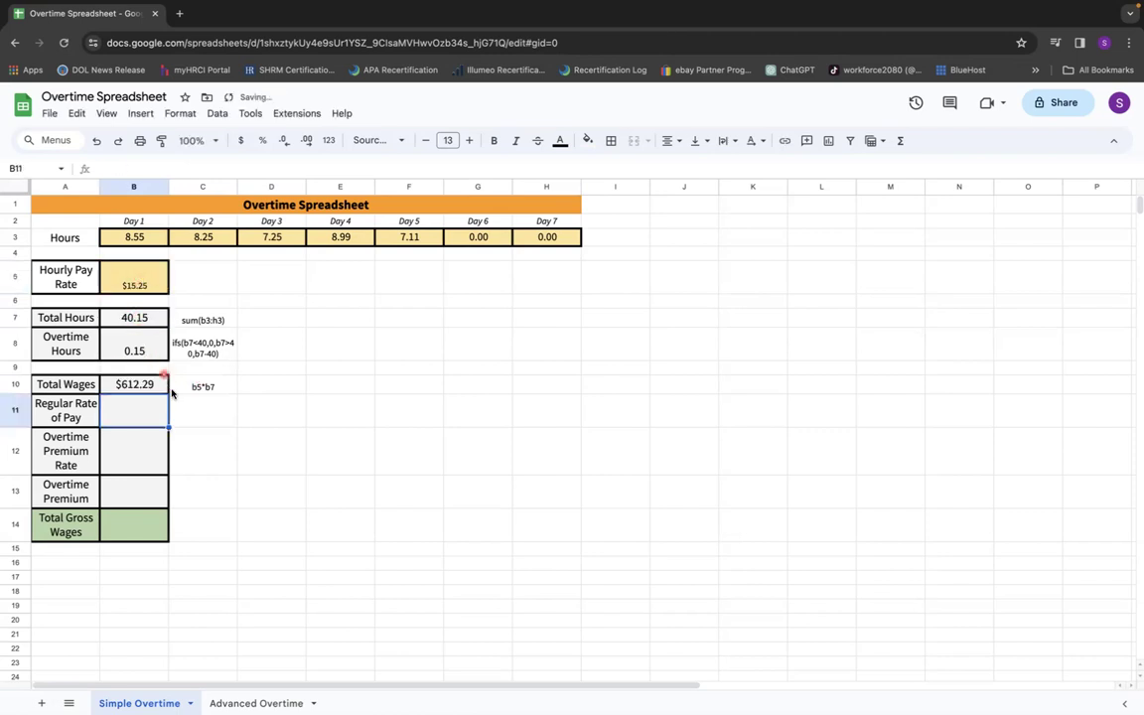
Write the formula note b10/b7 as plain text in C11, beside Regular Rate of Pay.
click(183, 417)
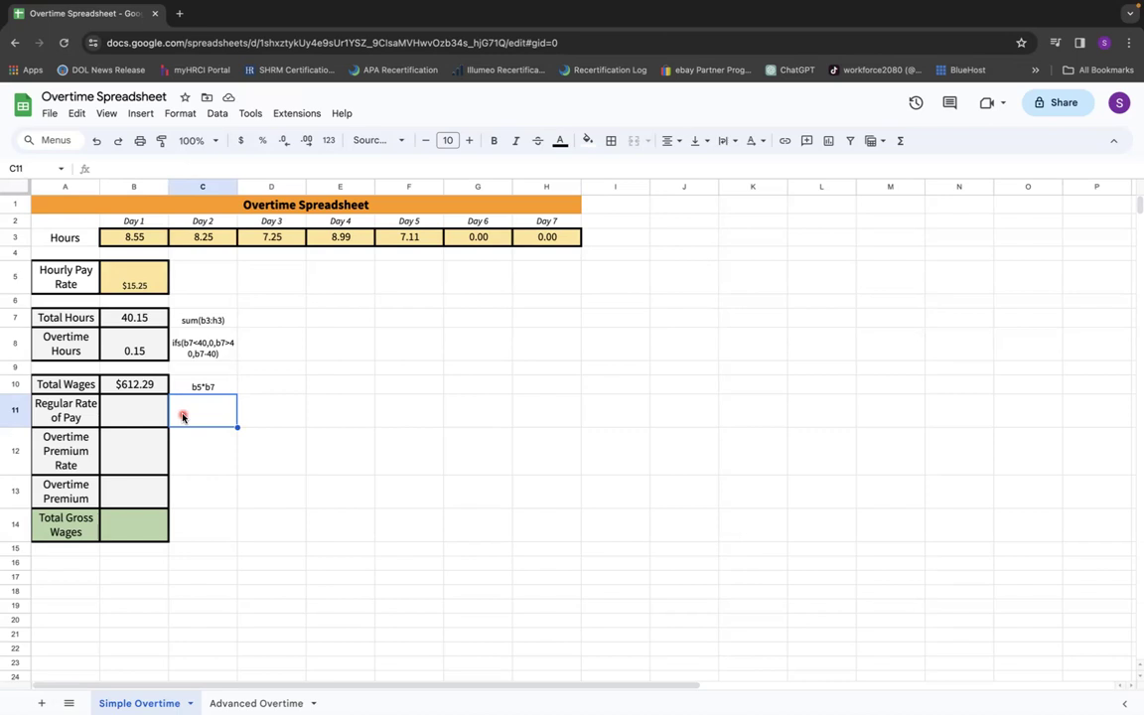
text(b10)
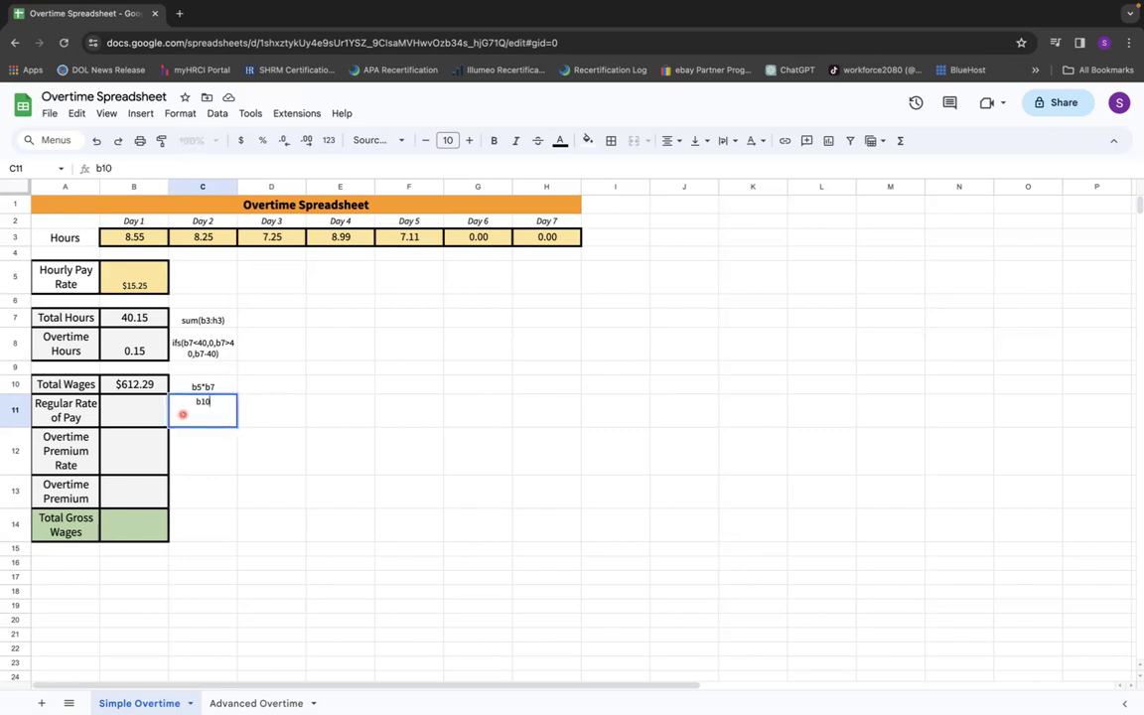
text(/b7)
key(Left)
Calculate Regular Rate of Pay in B11 by dividing total wages by total hours with =B10/B7.
text(=)
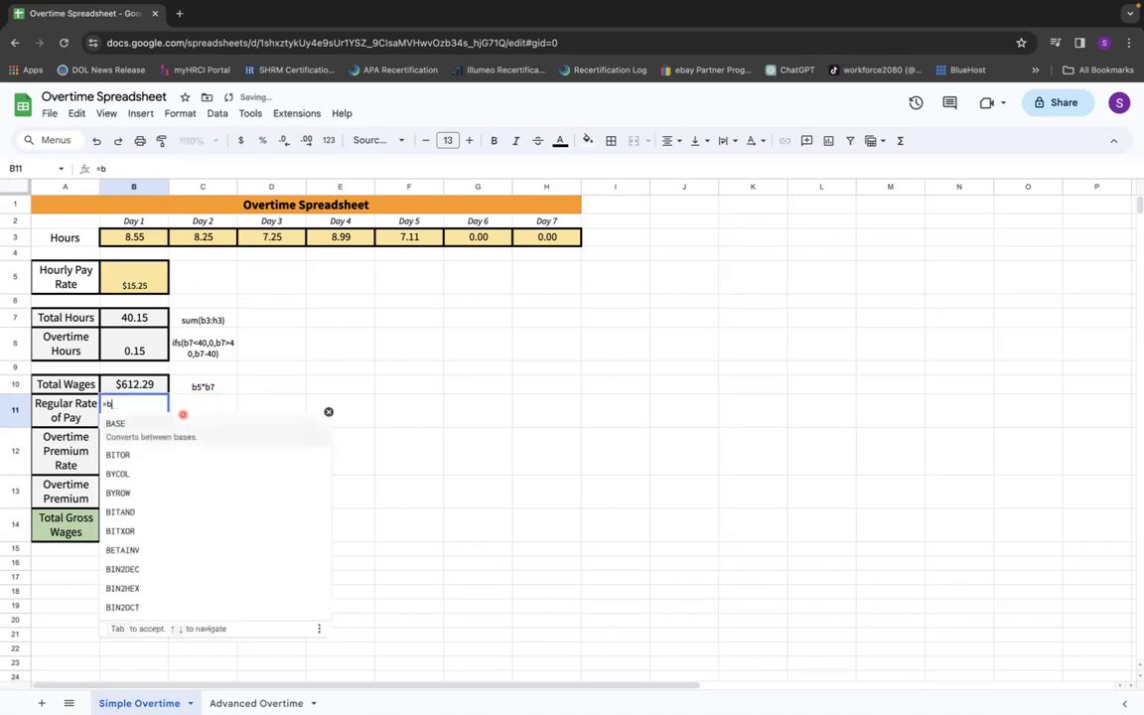
click(142, 383)
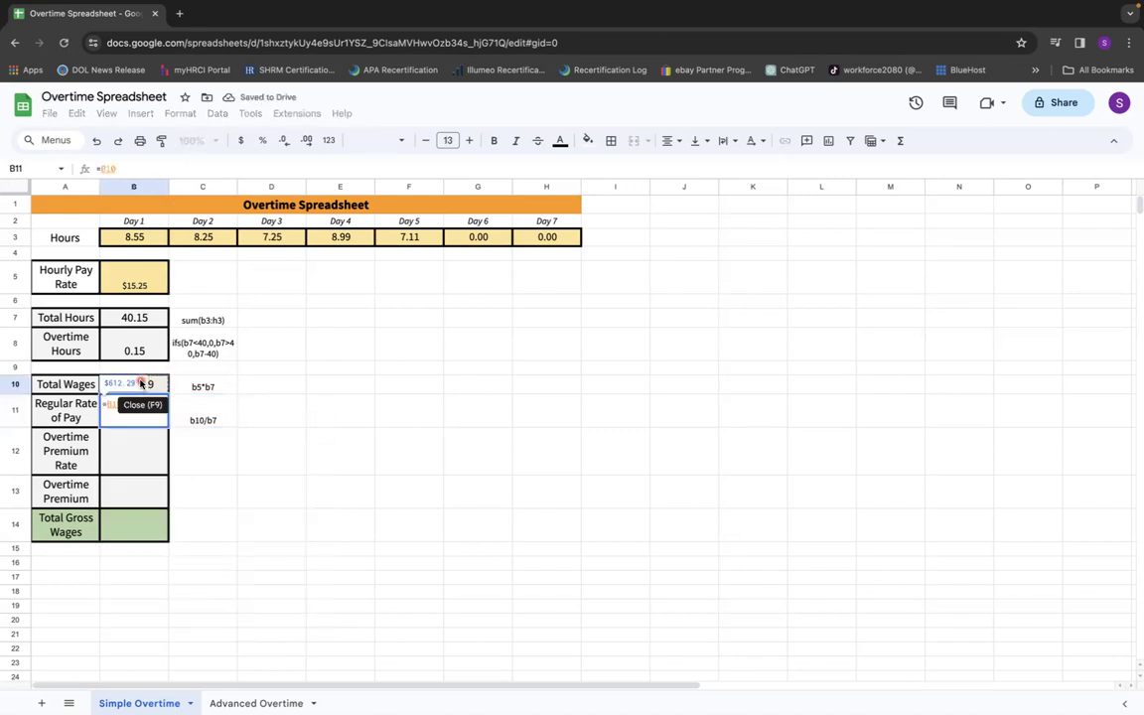
text(/)
click(140, 316)
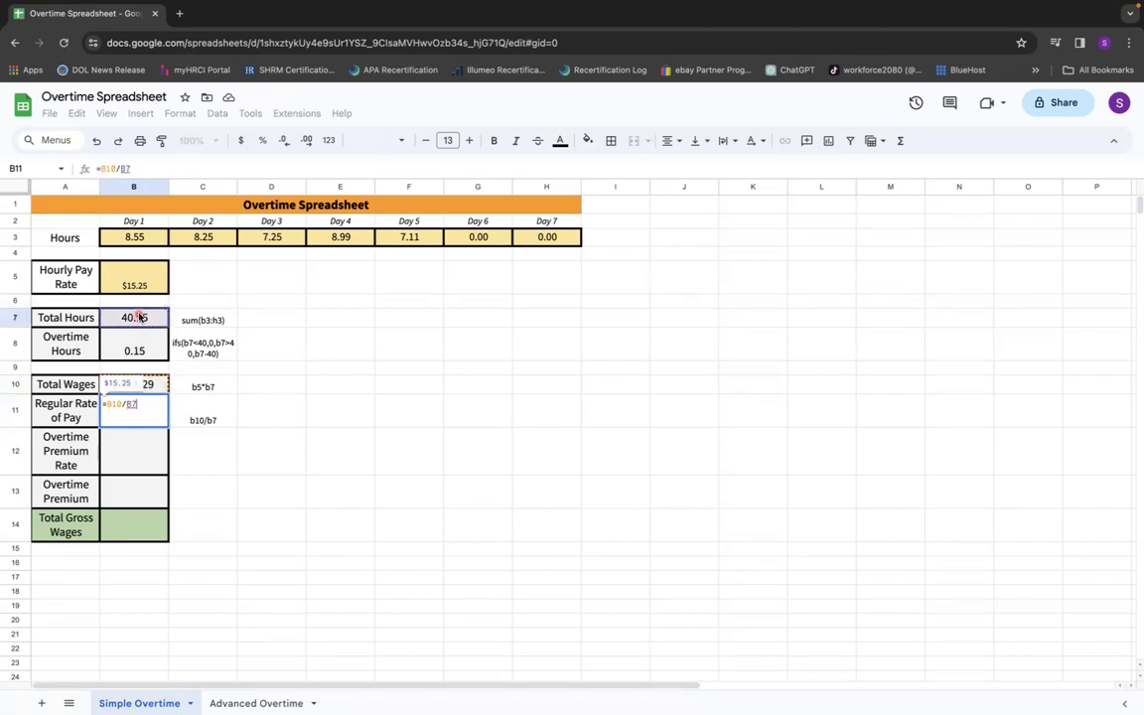
key(Return)
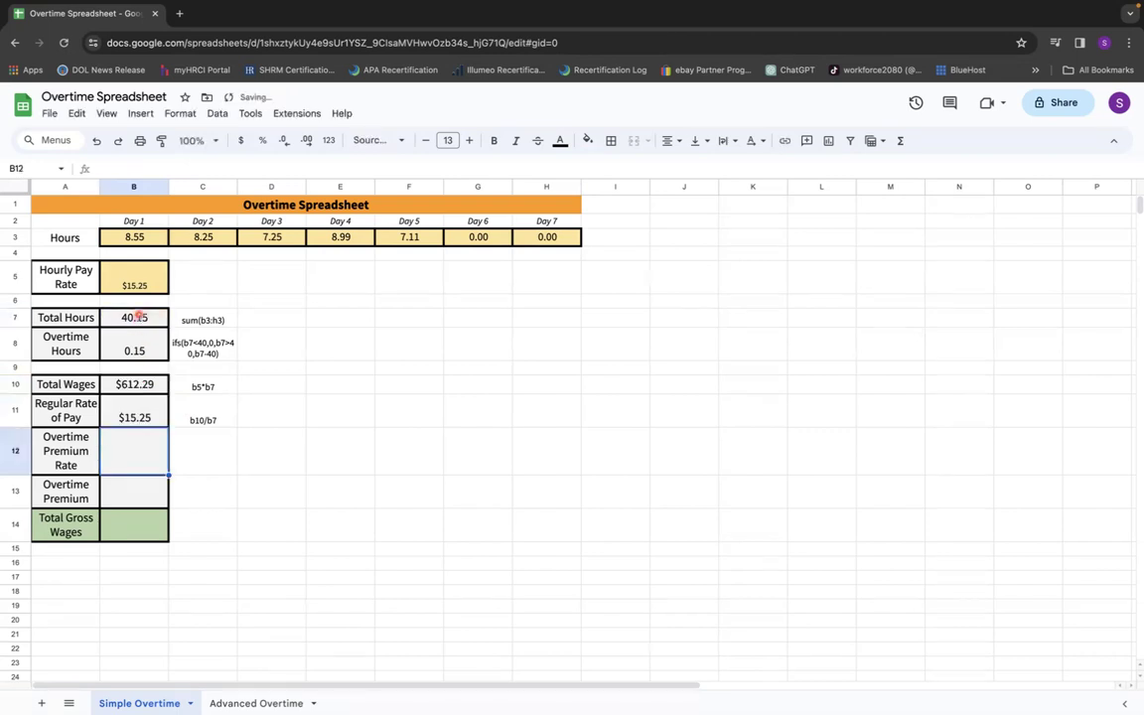
Increase the font size of the Hourly Pay Rate value in B5 to 13.
click(471, 140)
click(144, 276)
click(468, 141)
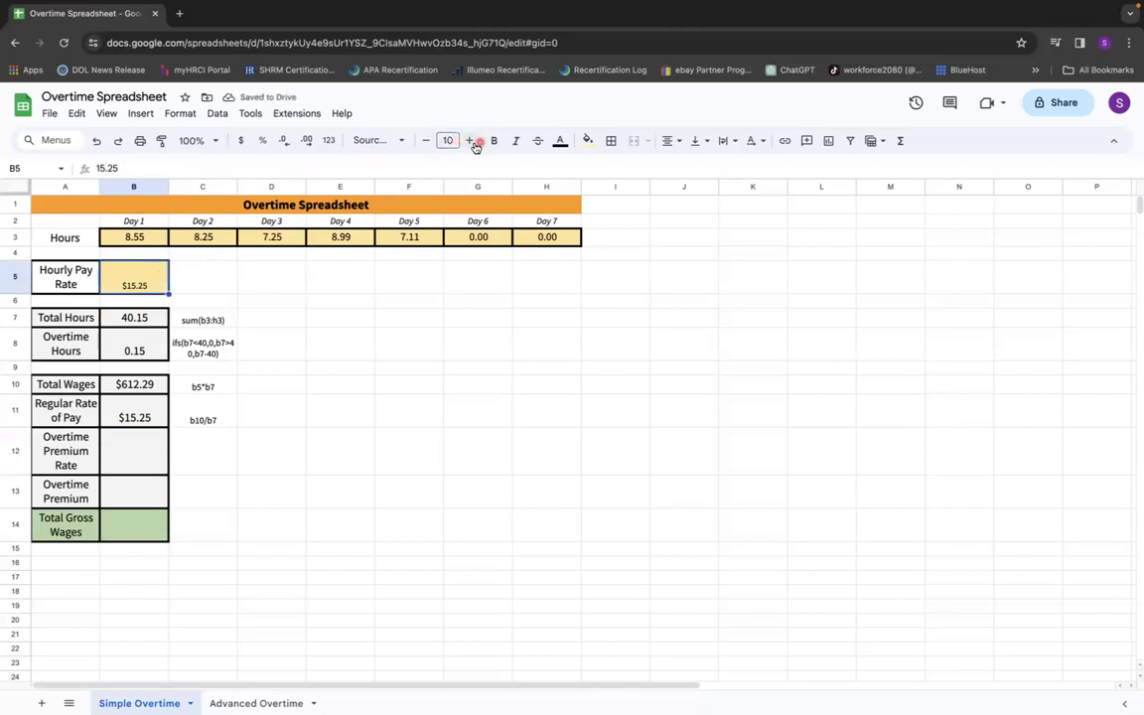
click(470, 141)
click(471, 141)
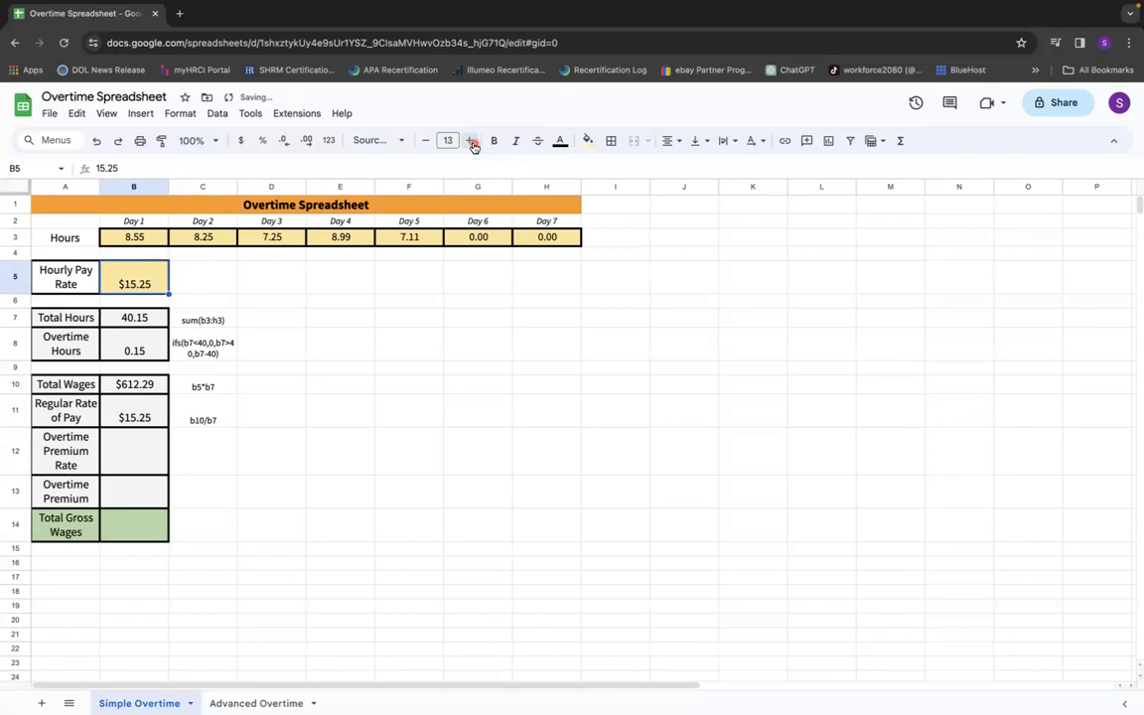
click(130, 415)
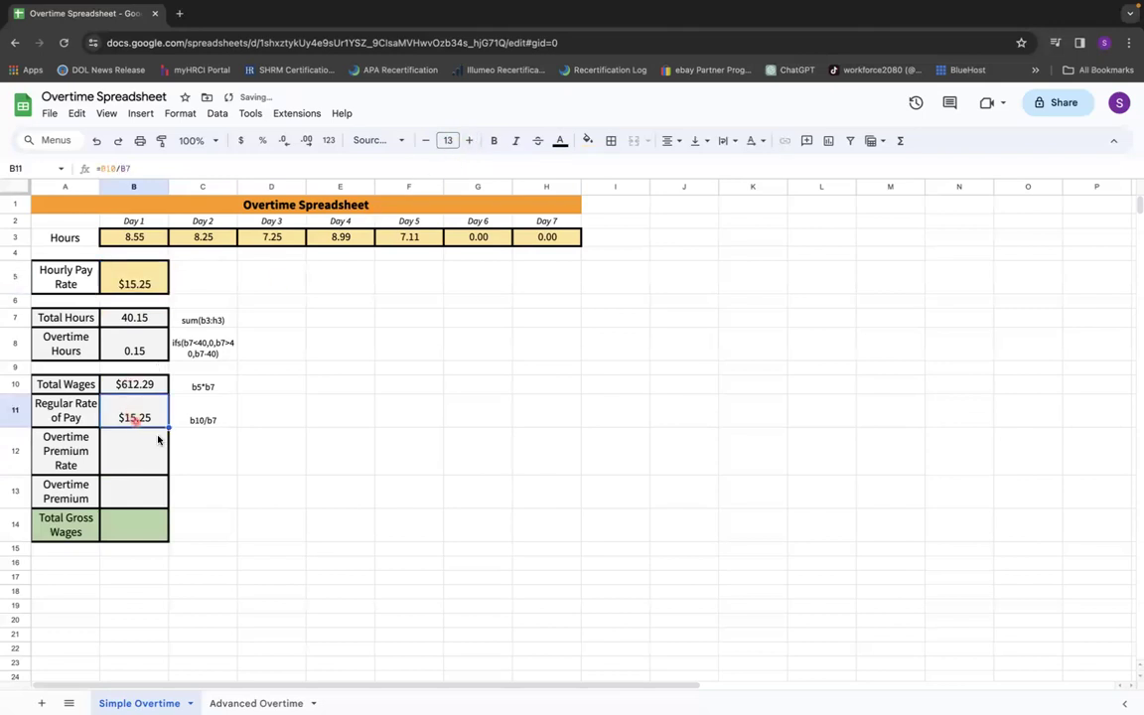
Write the formula note b11*.50 as plain text in C12, beside Overtime Premium Rate.
click(190, 454)
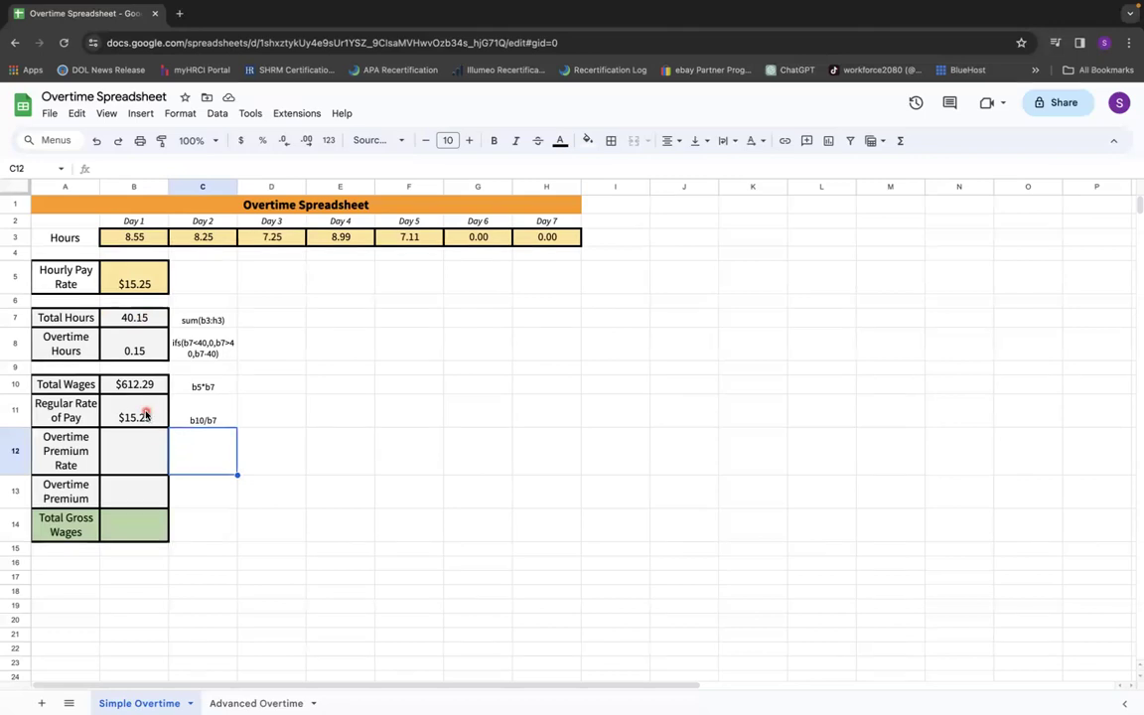
text(b)
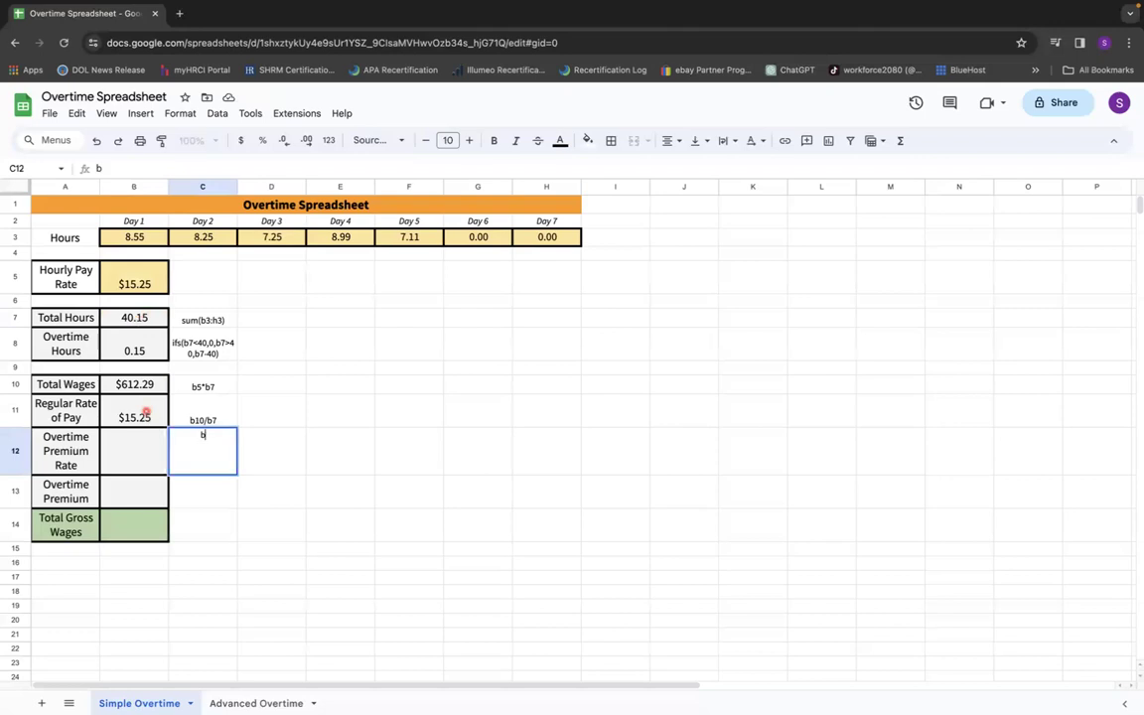
text(11*.50)
key(Left)
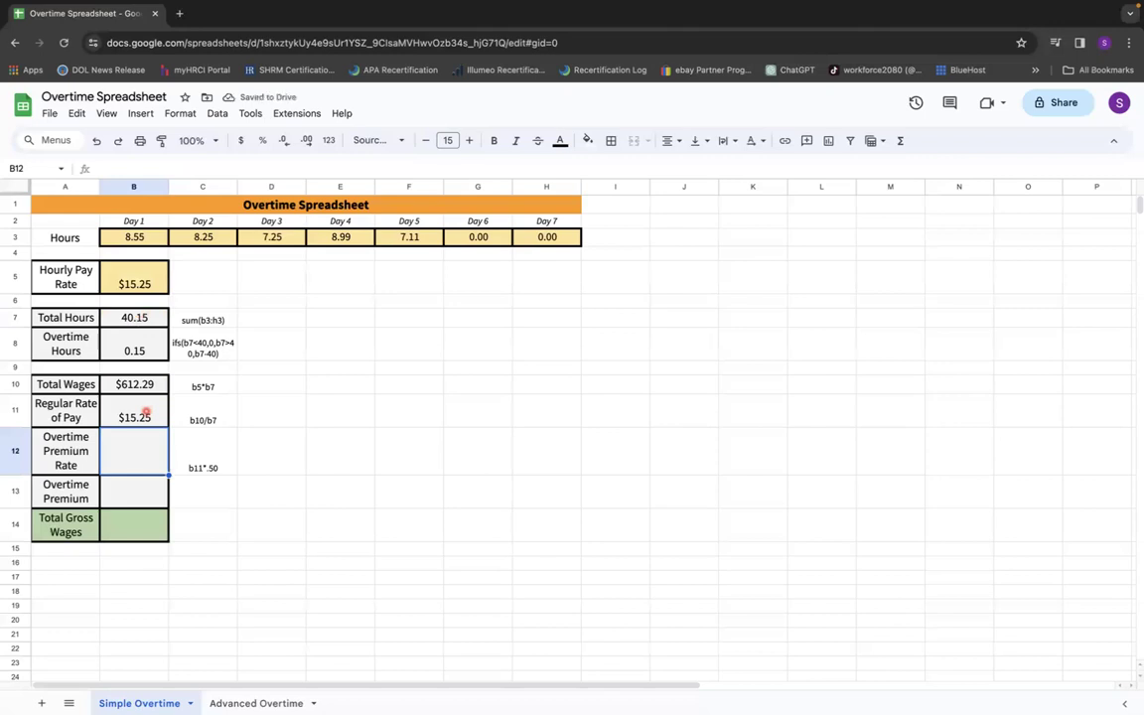
Calculate Overtime Premium Rate in B12 as half the regular rate of pay with =B11*.50.
text(=)
click(145, 413)
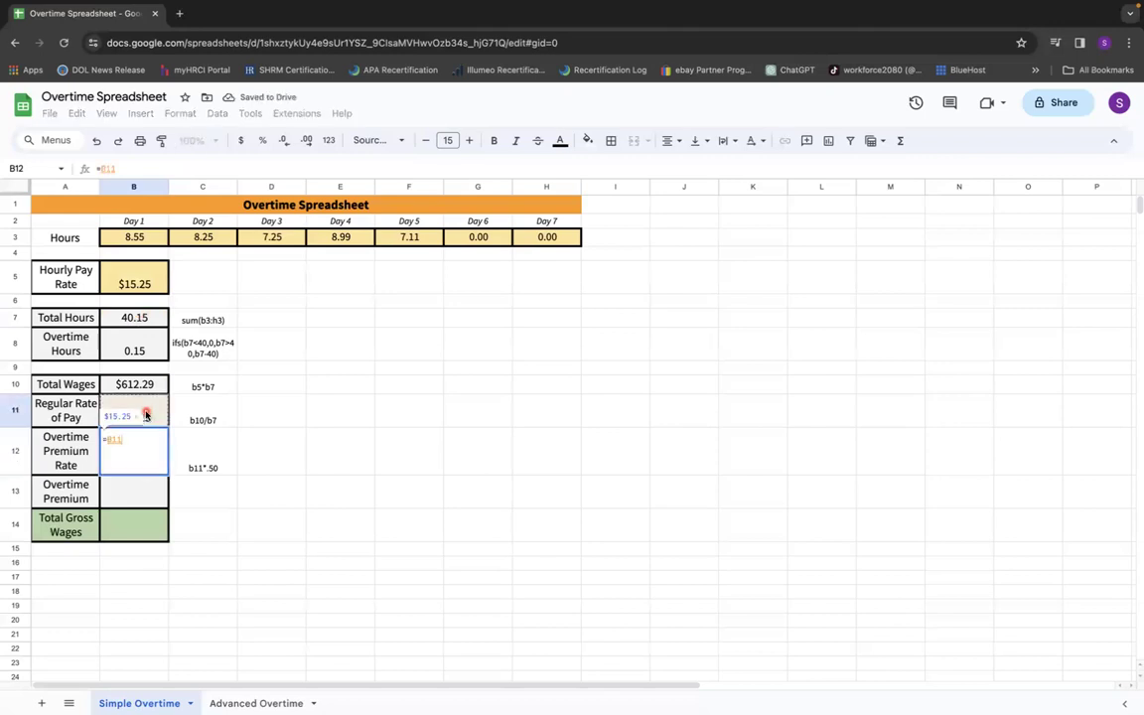
text(*.50)
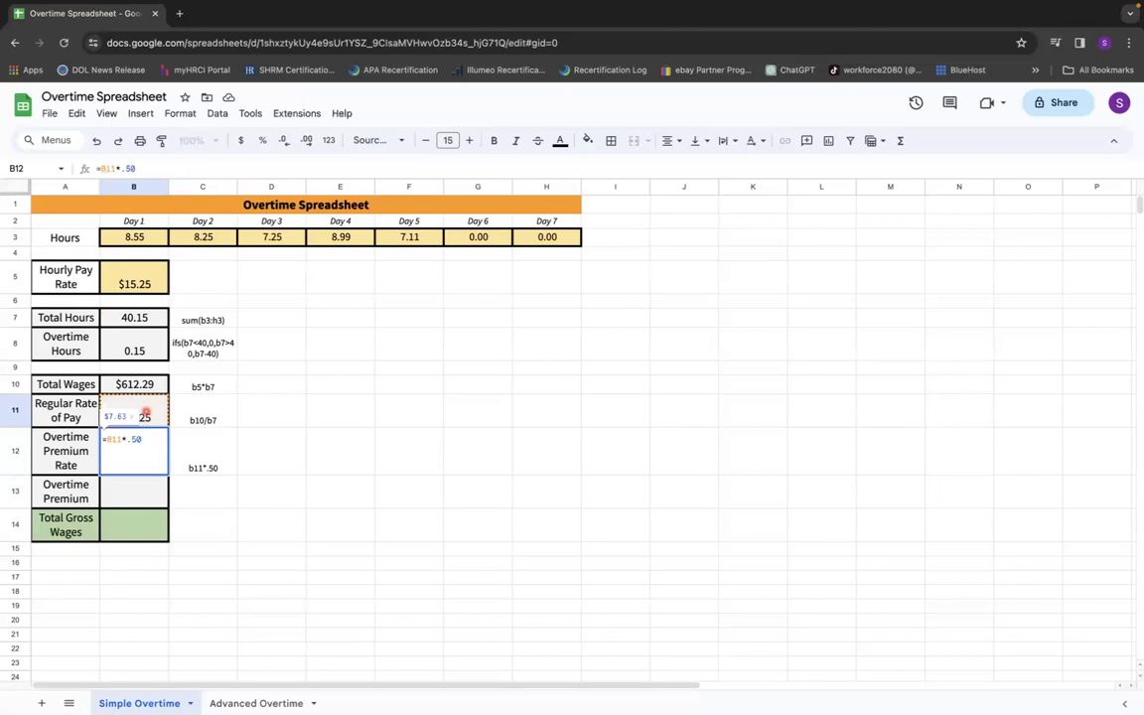
key(Return)
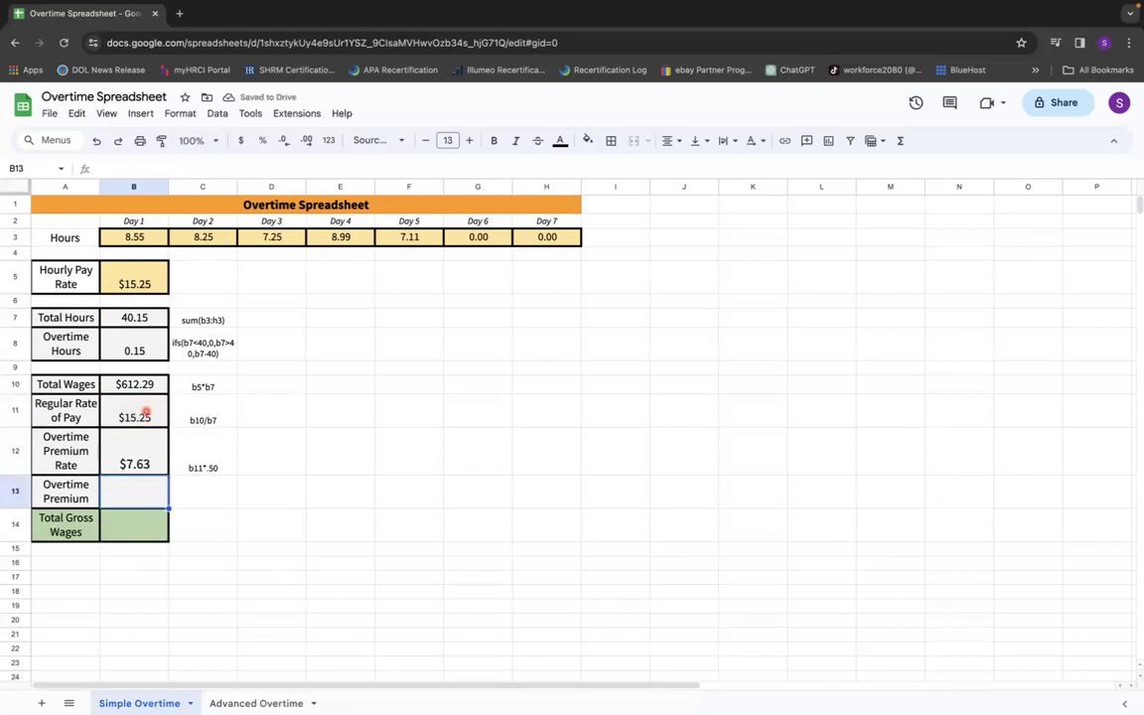
Write the formula note b8*b12 as plain text in C13, beside Overtime Premium.
click(208, 497)
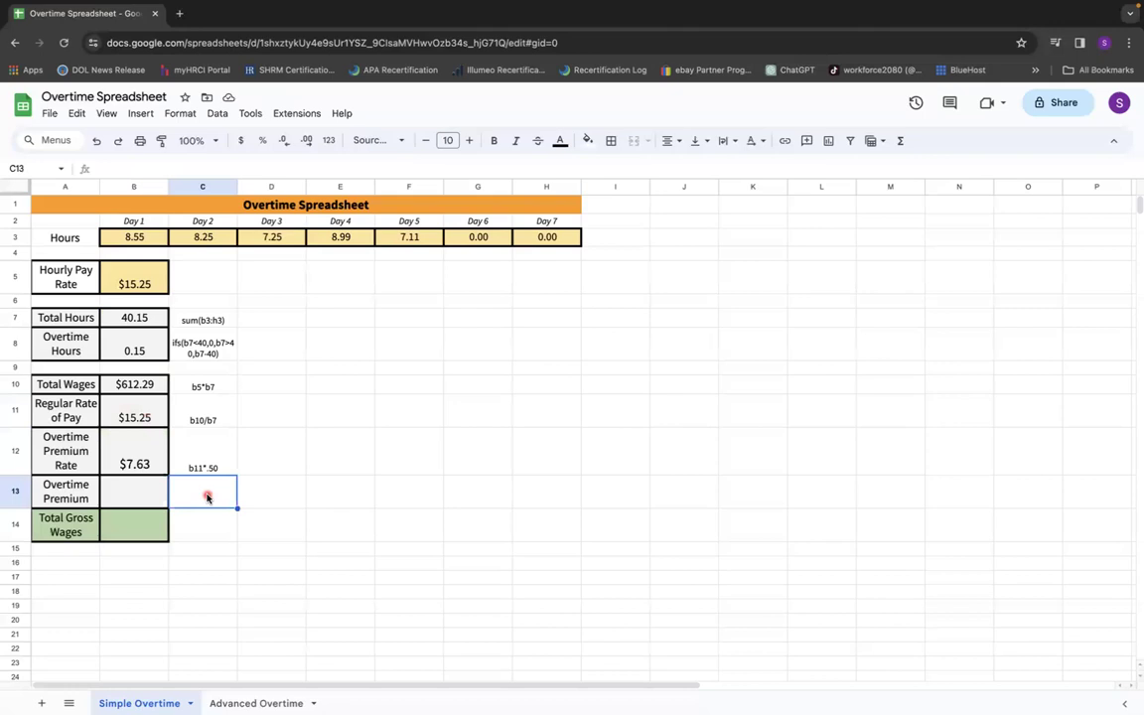
text(b8*b1)
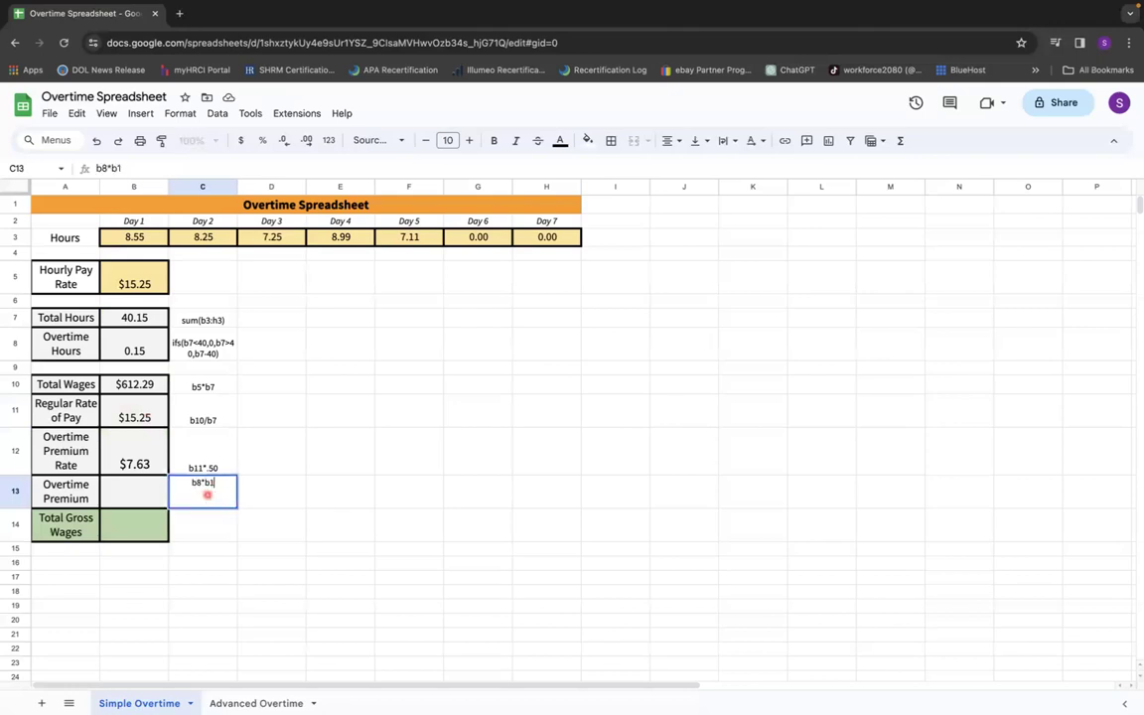
text(2)
key(shift+Tab)
Calculate Overtime Premium in B13 by multiplying overtime hours and premium rate with =B8*B12.
text(=)
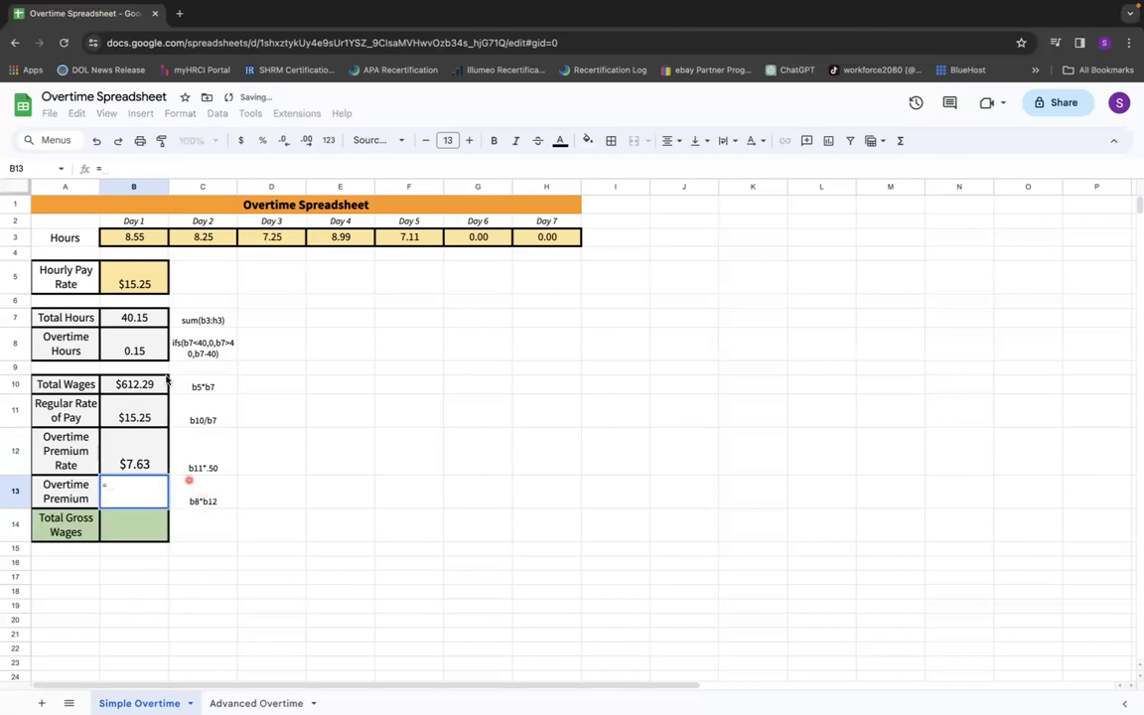
click(134, 349)
text(*)
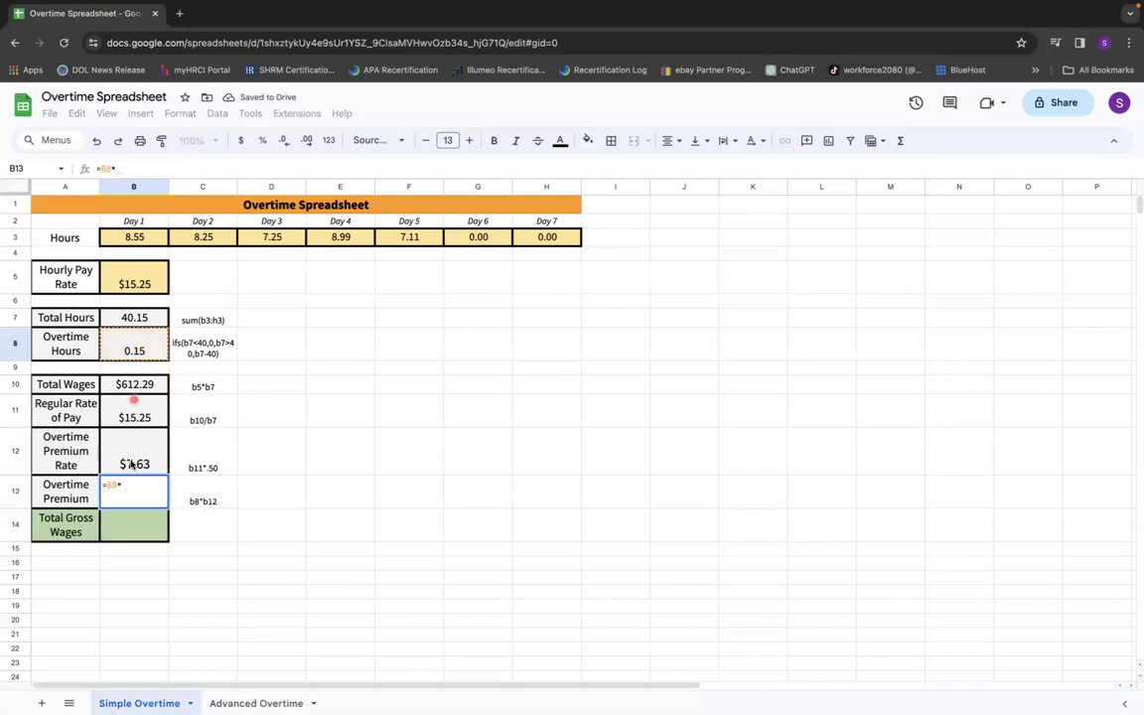
click(138, 462)
key(Return)
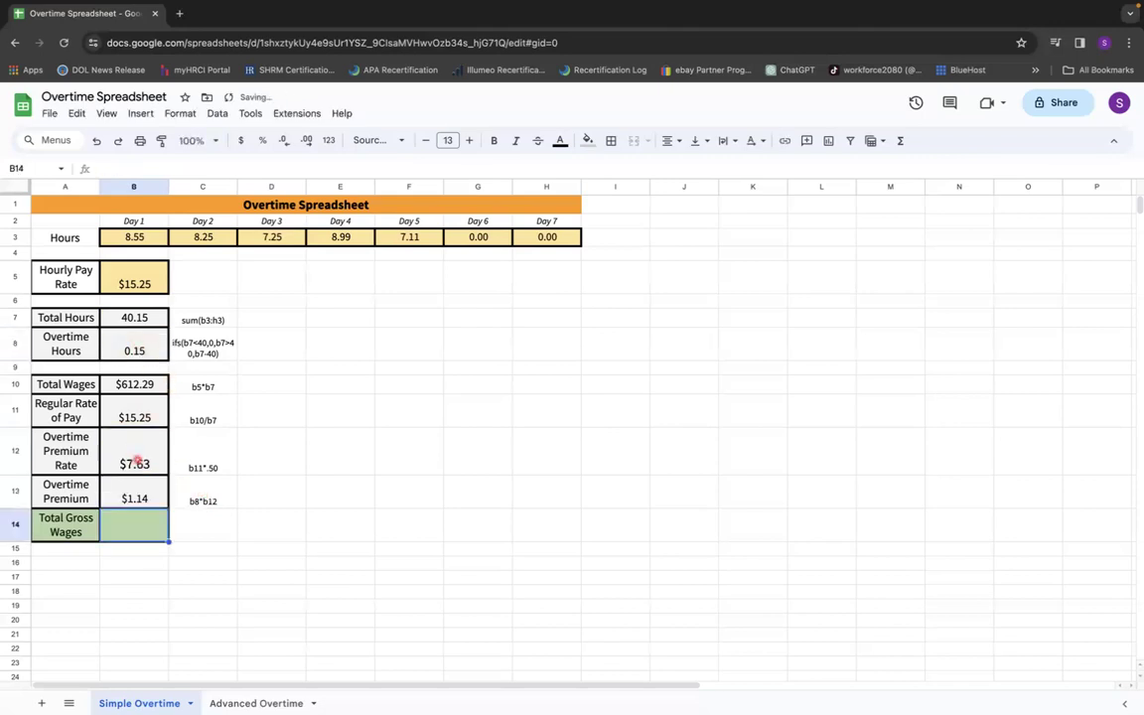
Write the formula note b10+b13 as plain text in C14, beside Total Gross Wages.
click(191, 528)
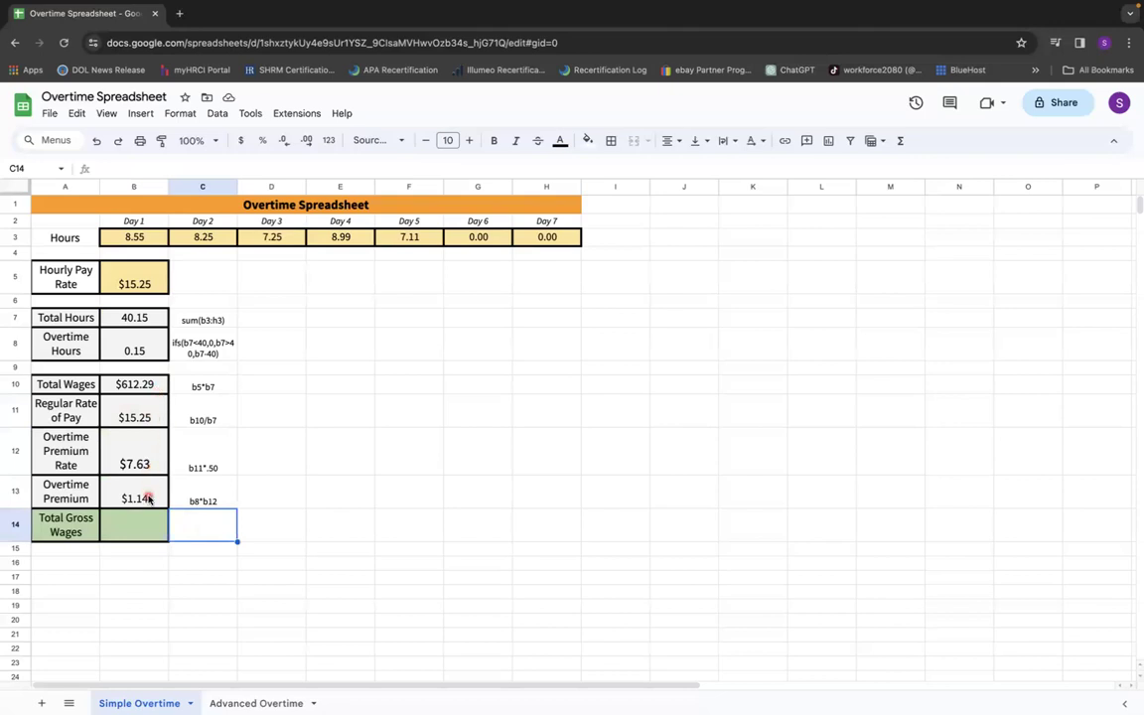
text(b)
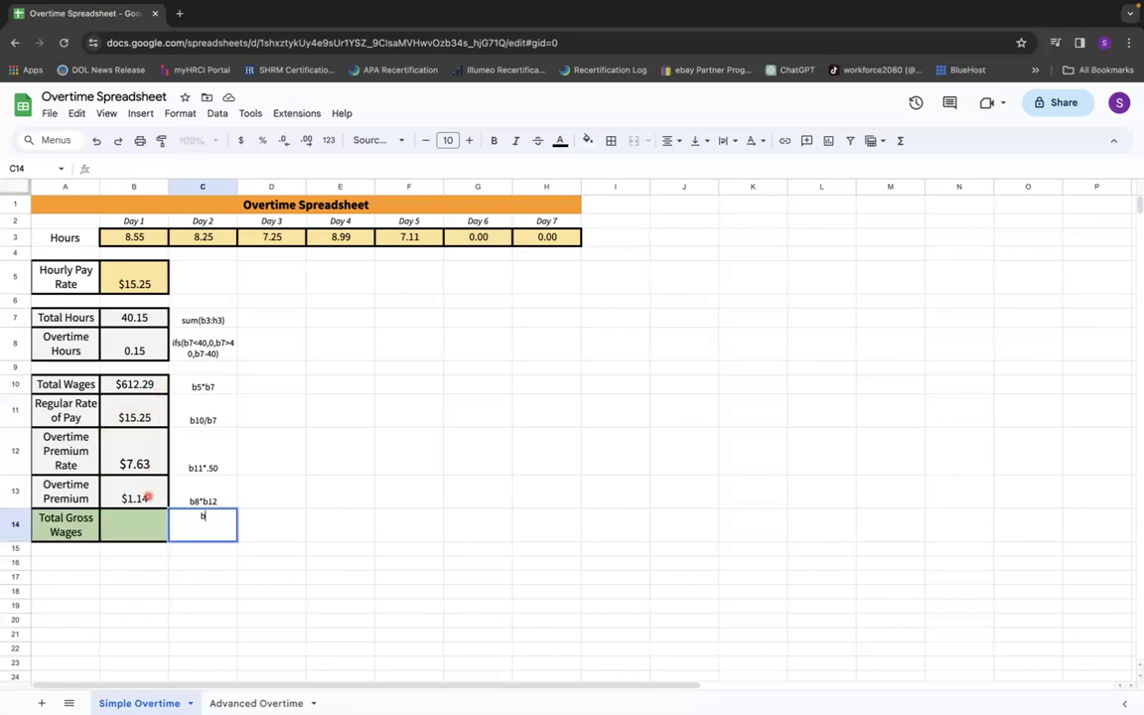
text(10+b13)
key(Return)
Calculate Total Gross Wages in B14 by adding total wages and overtime premium with =B10+B13.
click(132, 531)
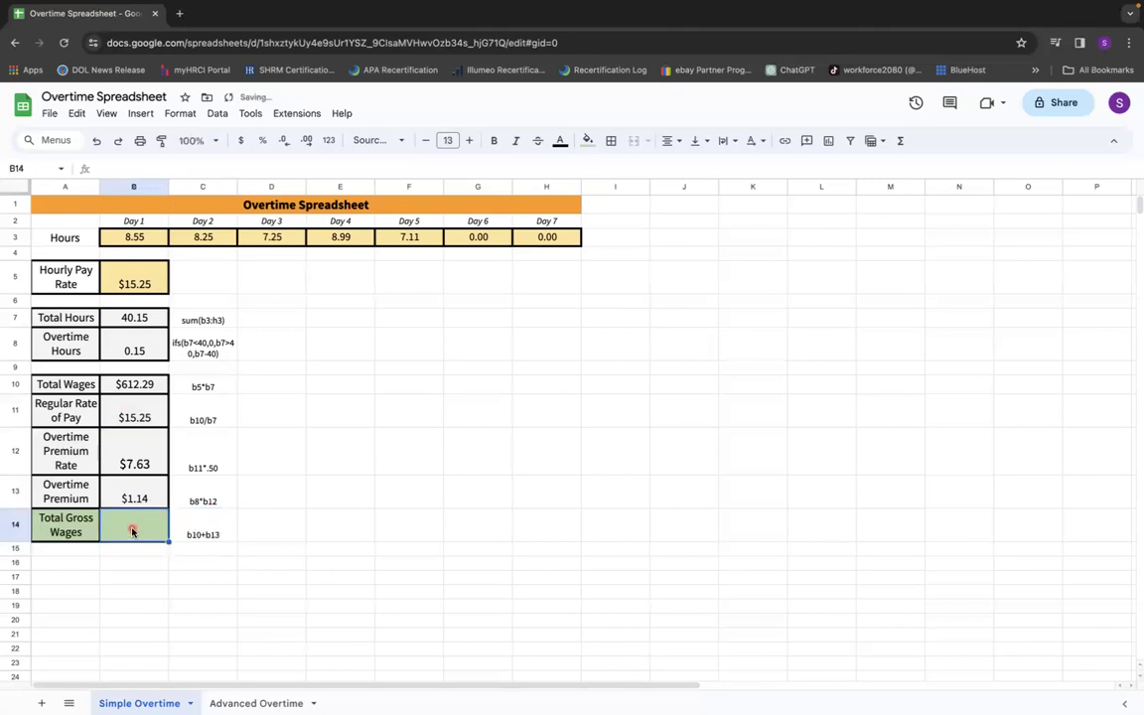
text(=)
click(147, 384)
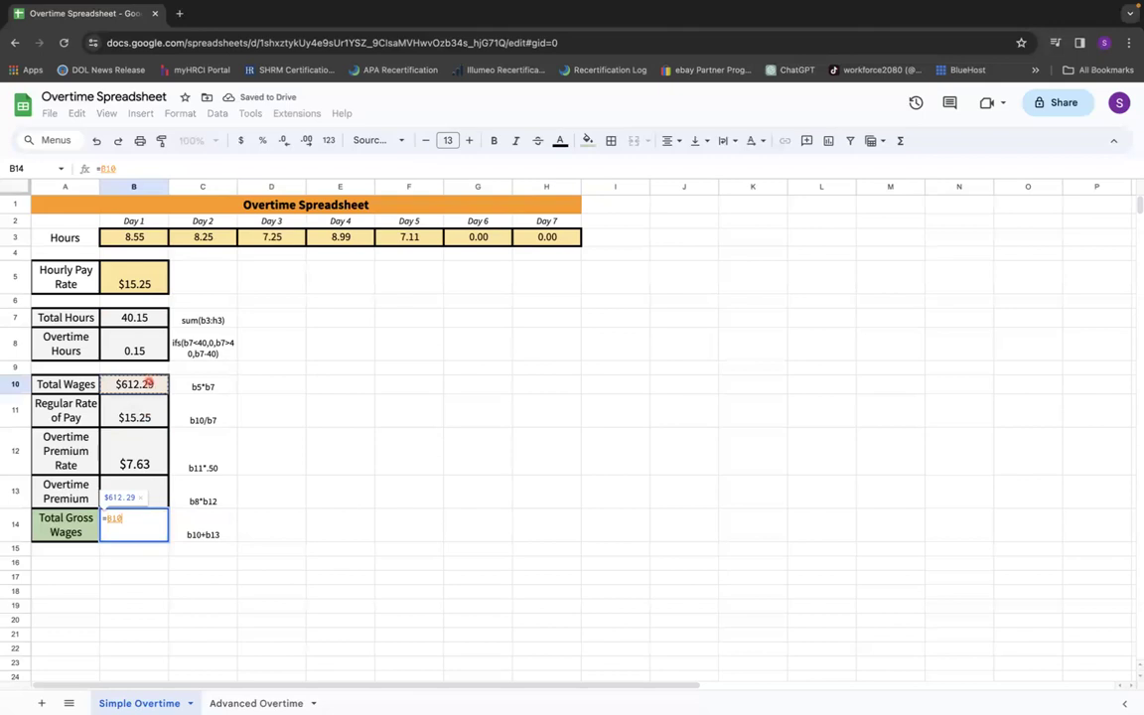
text(+)
click(125, 489)
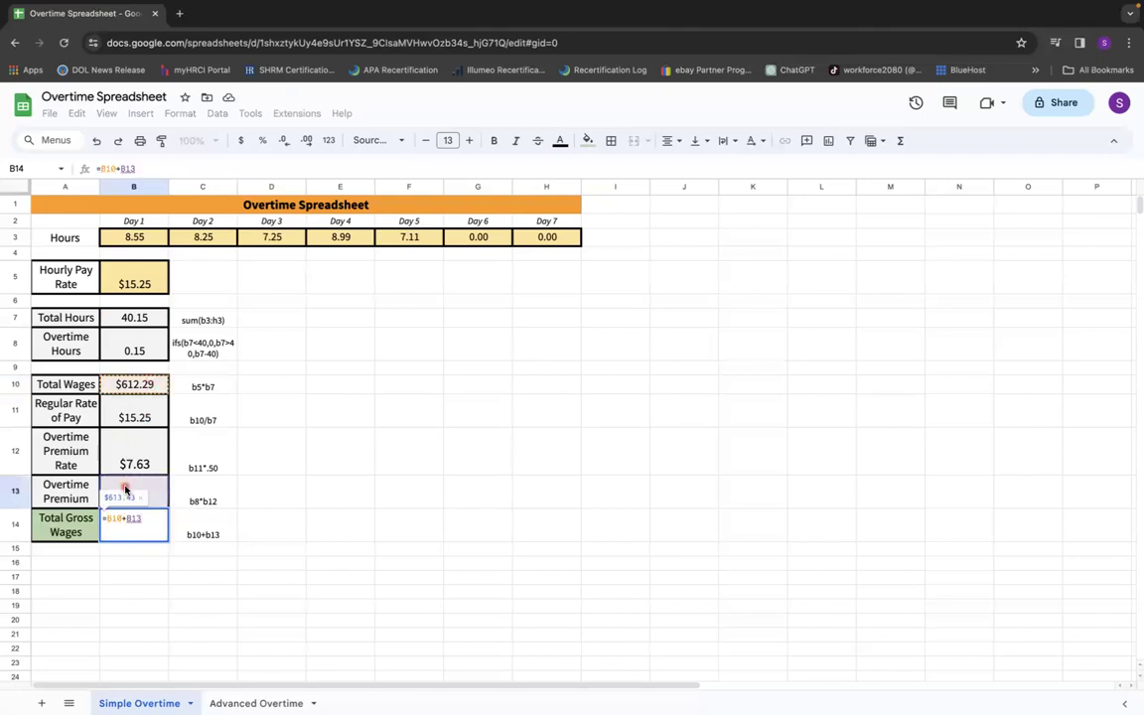
key(Return)
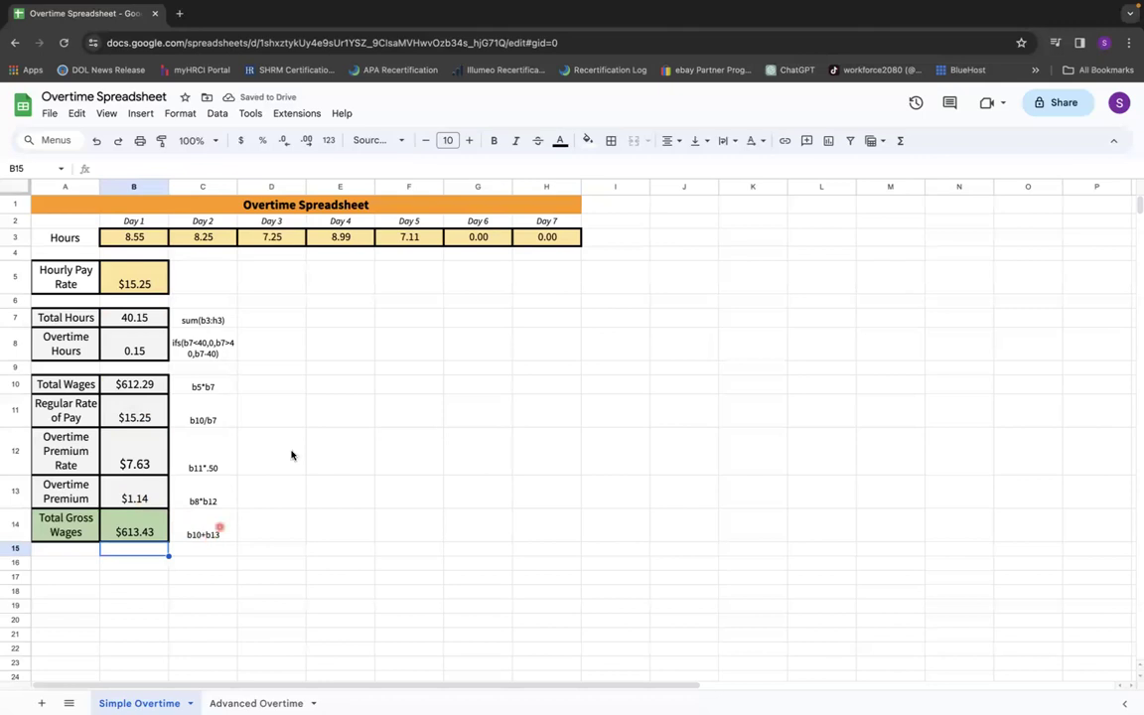
Change the Day 5 hours in F3 to 6.11 to test the overtime formulas.
click(420, 241)
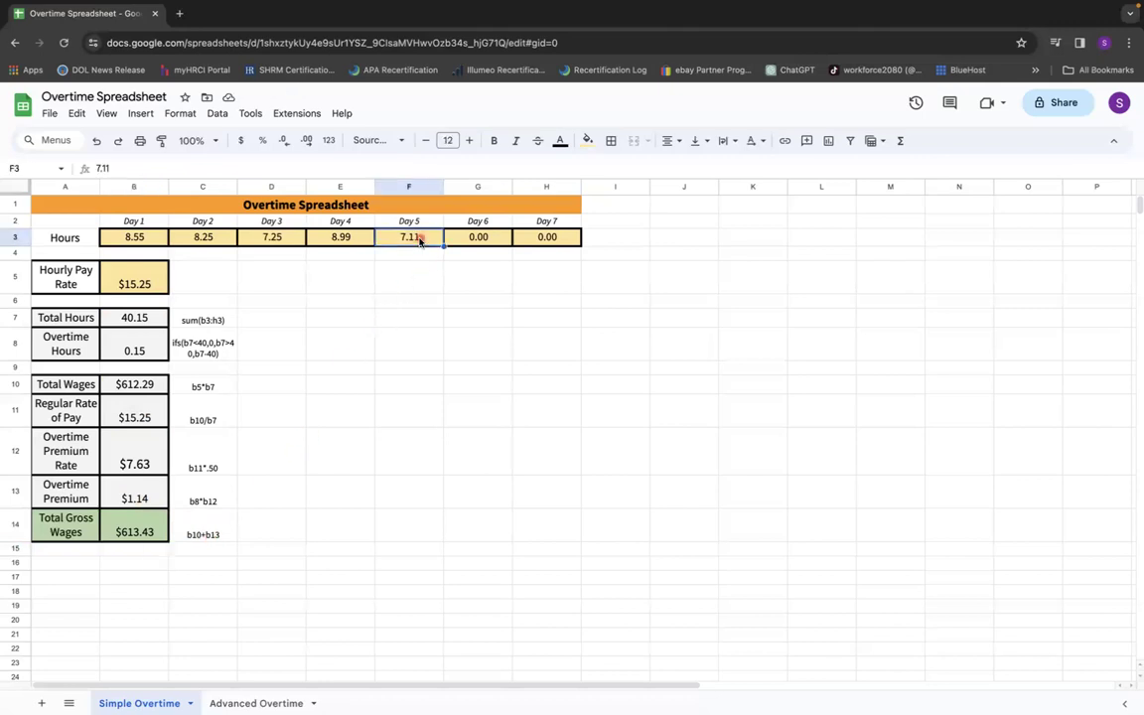
text(6.11)
key(Return)
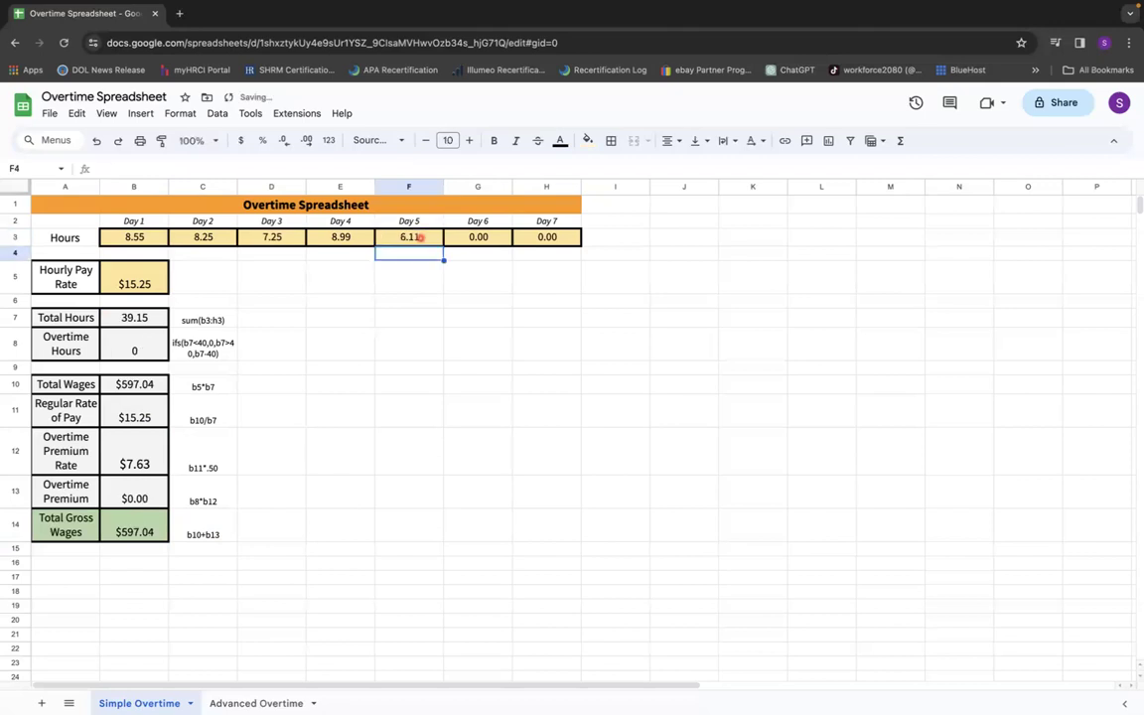